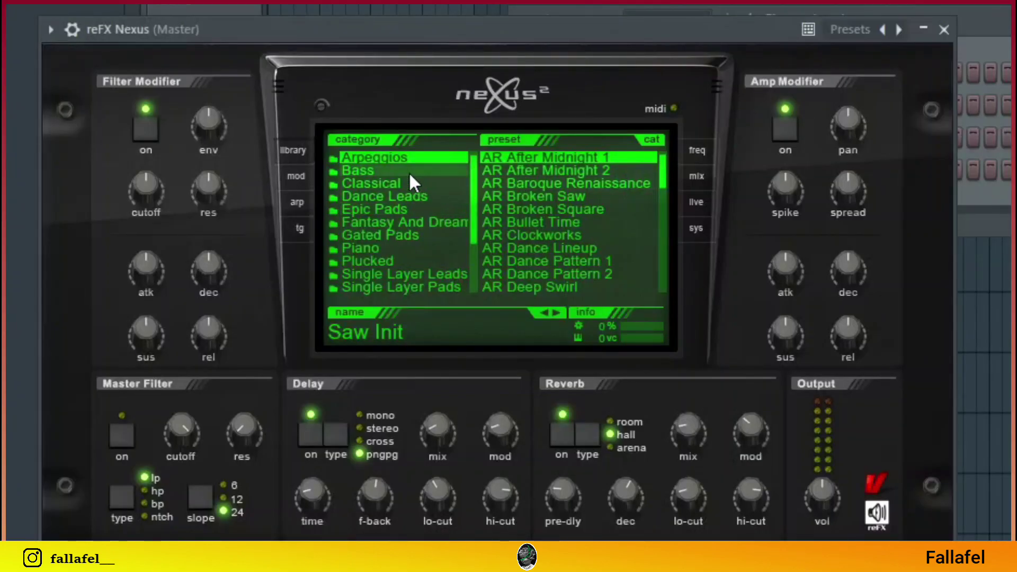
Load the PN Arena Ambience preset from Nexus's Piano category and open the reFX Nexus channel's piano roll.
click(434, 247)
click(561, 156)
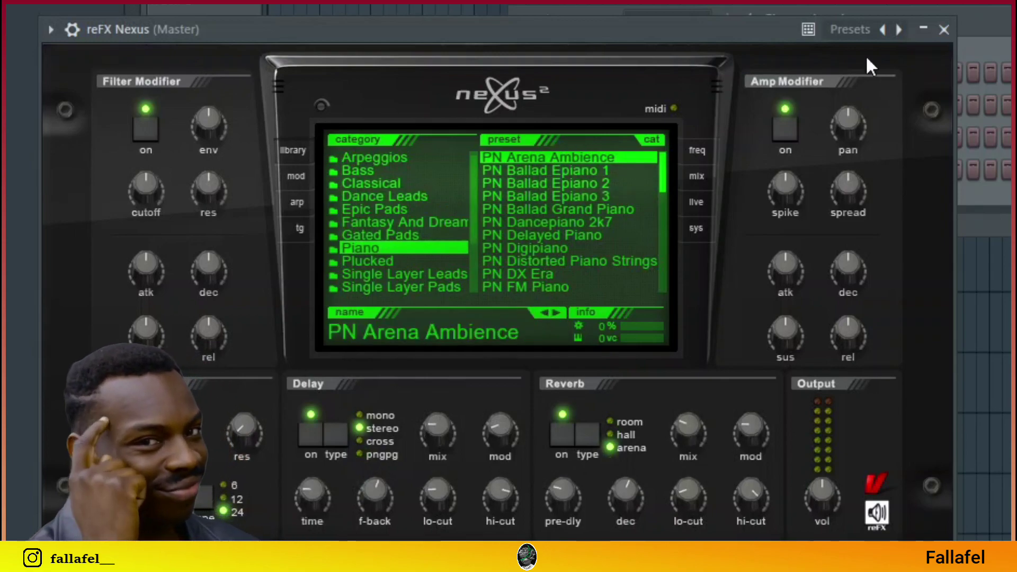
click(929, 35)
right_click(468, 148)
click(516, 148)
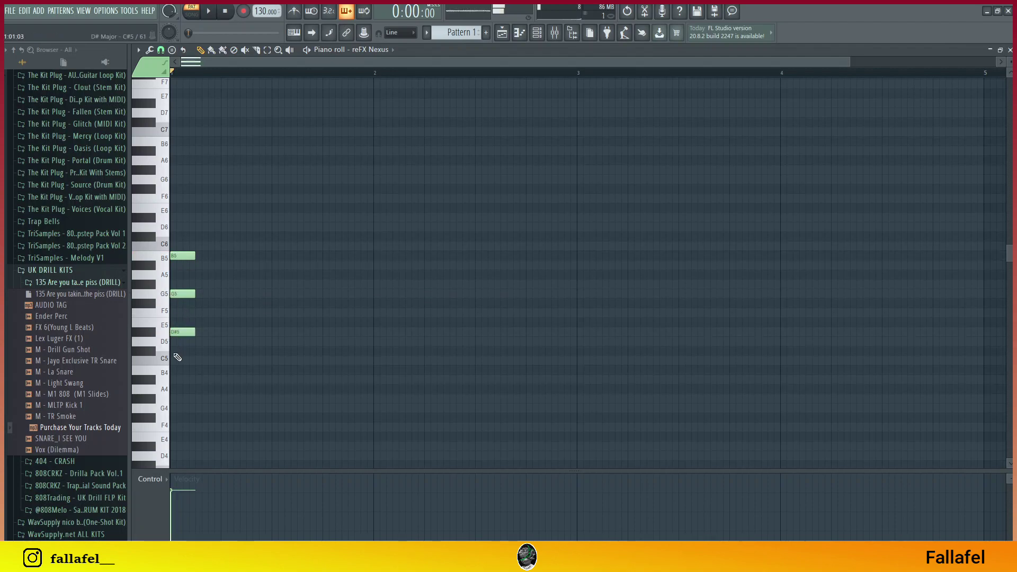
Build an opening chord of C5, D#5, G#5 and C6 at the start of bar 1, auditioning variations by ear.
key(space)
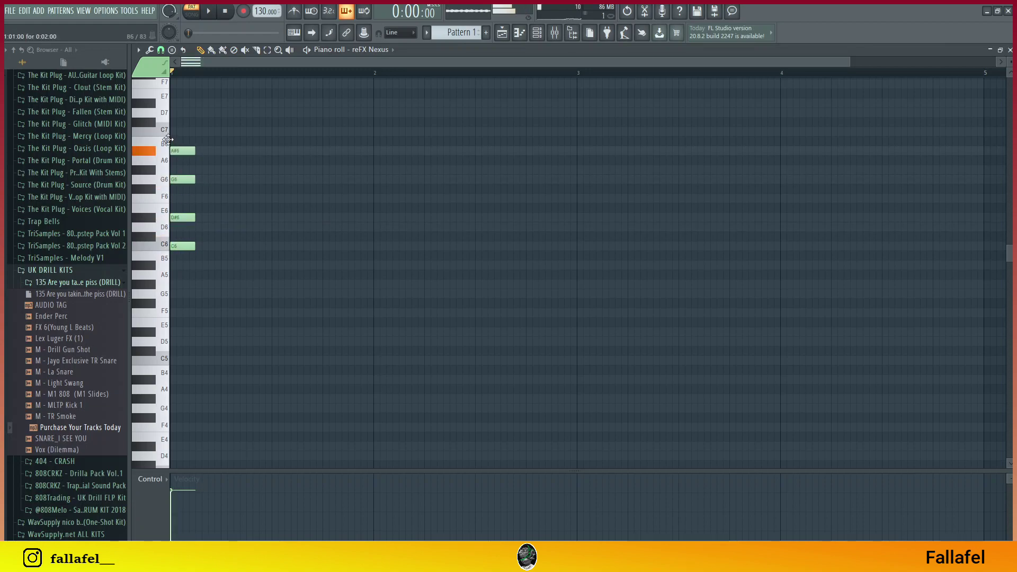
key(space)
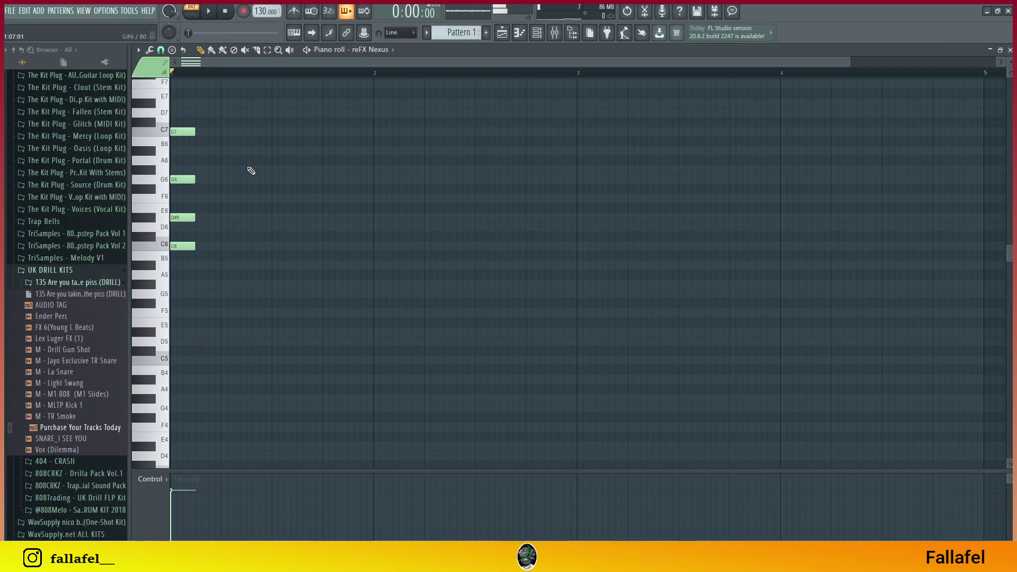
key(space)
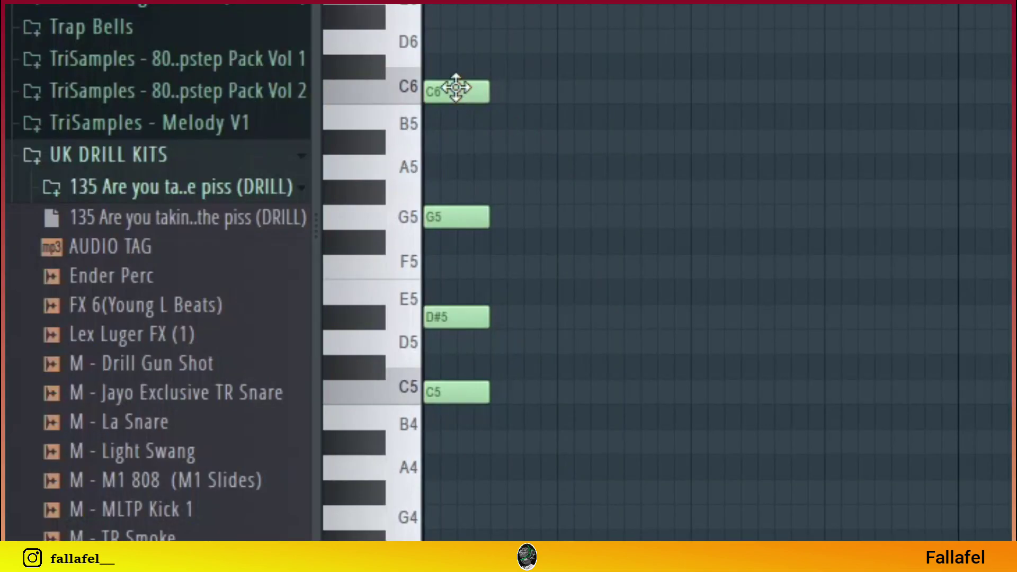
drag(455, 87, 443, 141)
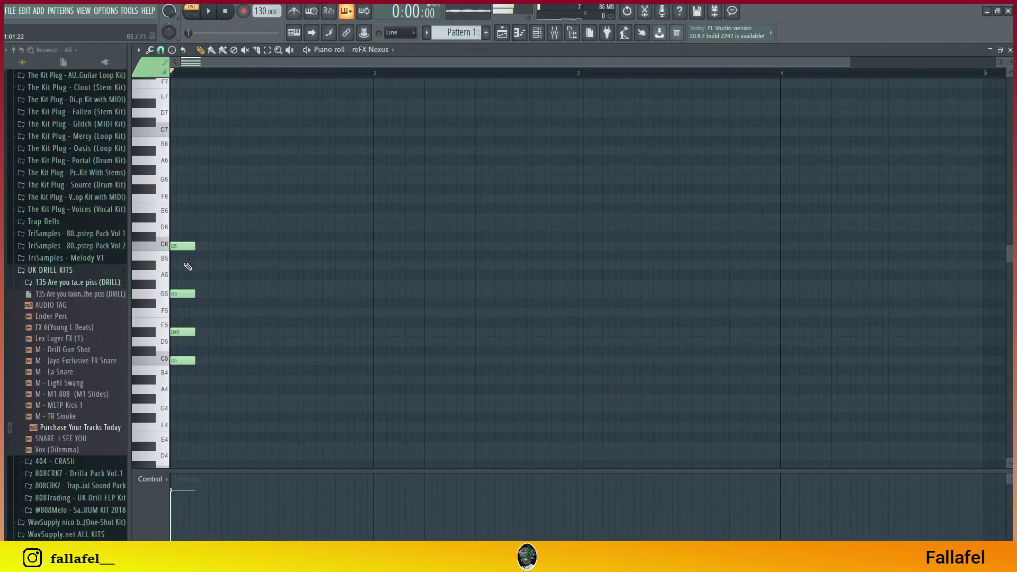
key(space)
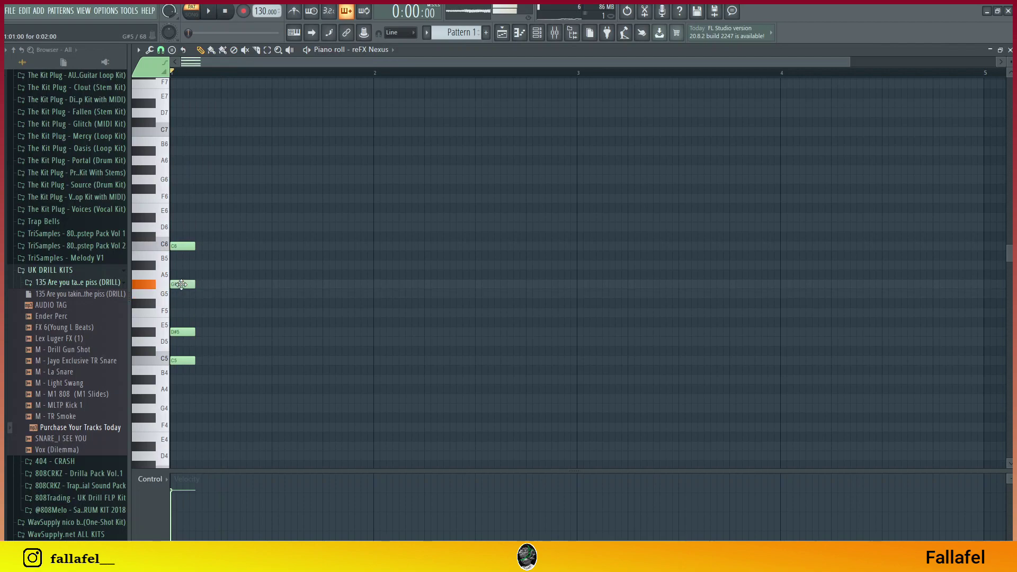
key(space)
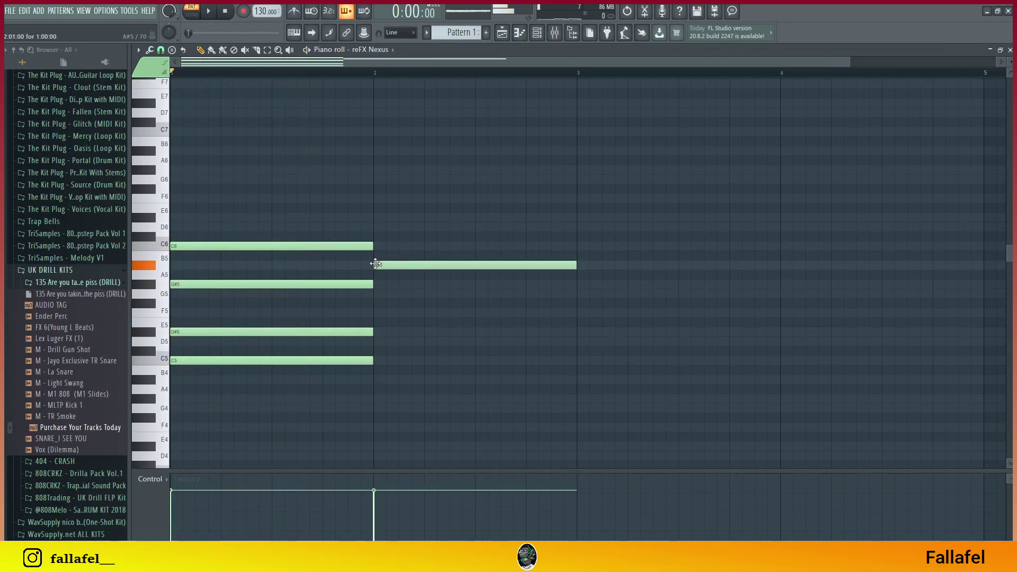
Add one-bar chords A#4-D5-G5-A#5, G4-A#4-D5-F5 and G#4-C5-D#5-G#5 in bars 2 to 4, and duplicate the progression into bars 5 to 8.
click(389, 344)
key(space)
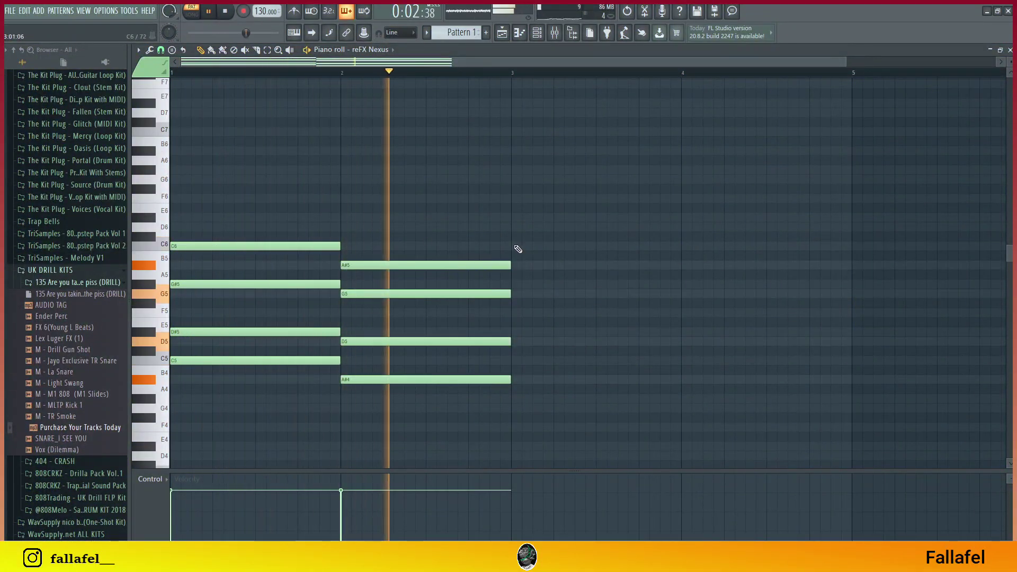
key(space)
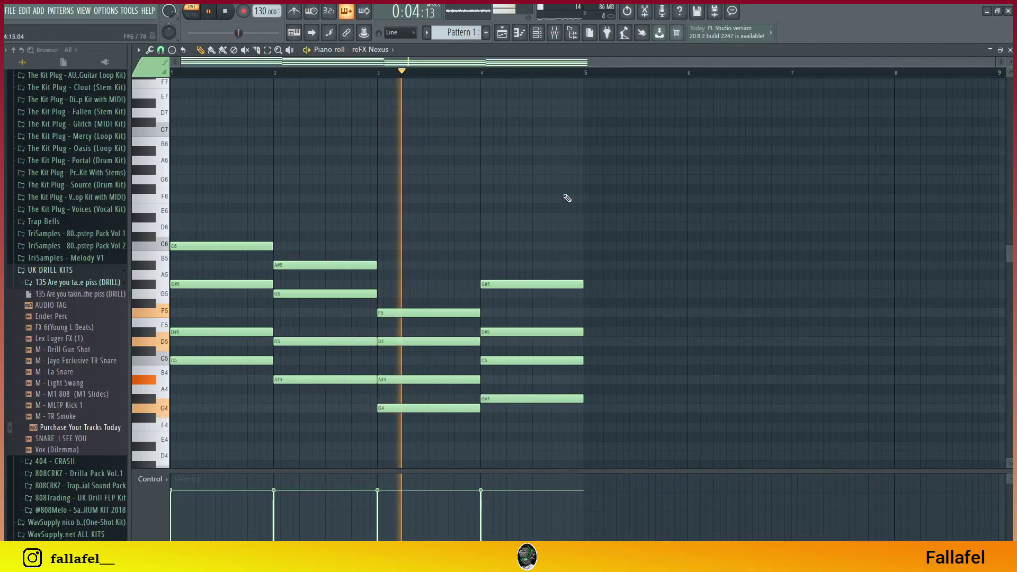
key(space)
key(ctrl+b)
key(ctrl+d)
Strum the chords' start times with note ends preserved, and randomize the note velocities.
key(alt+s)
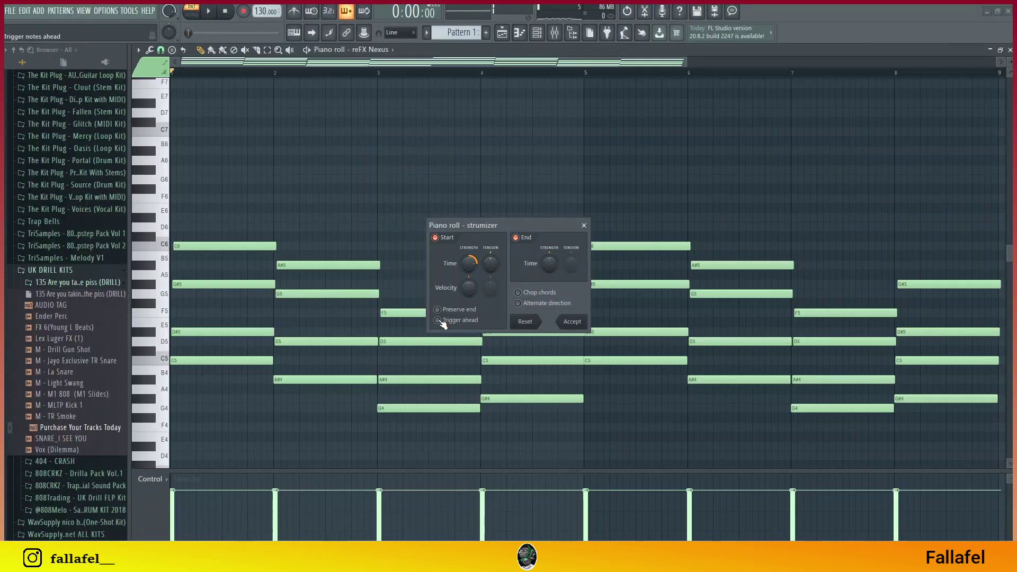
key(space)
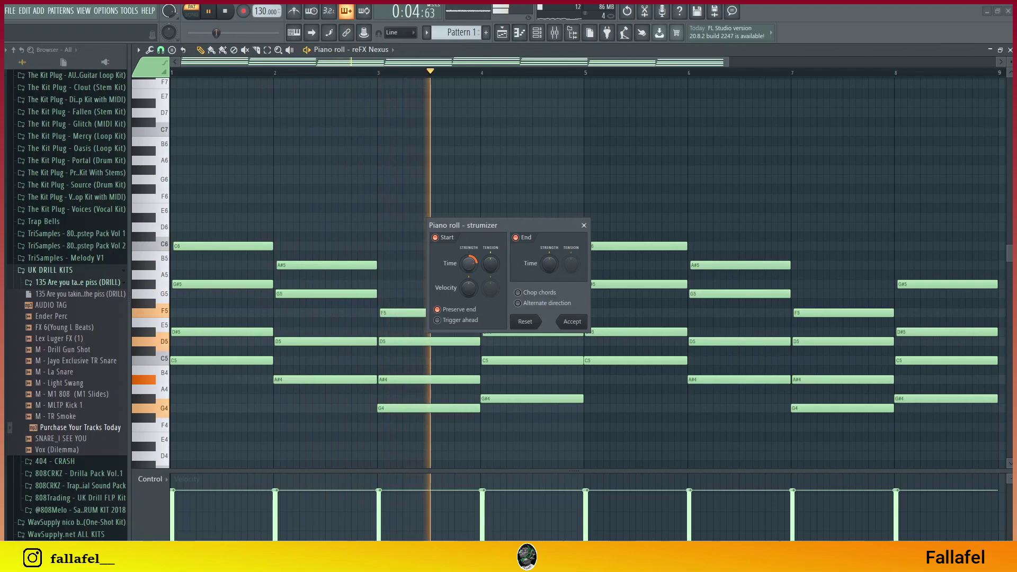
key(alt+r)
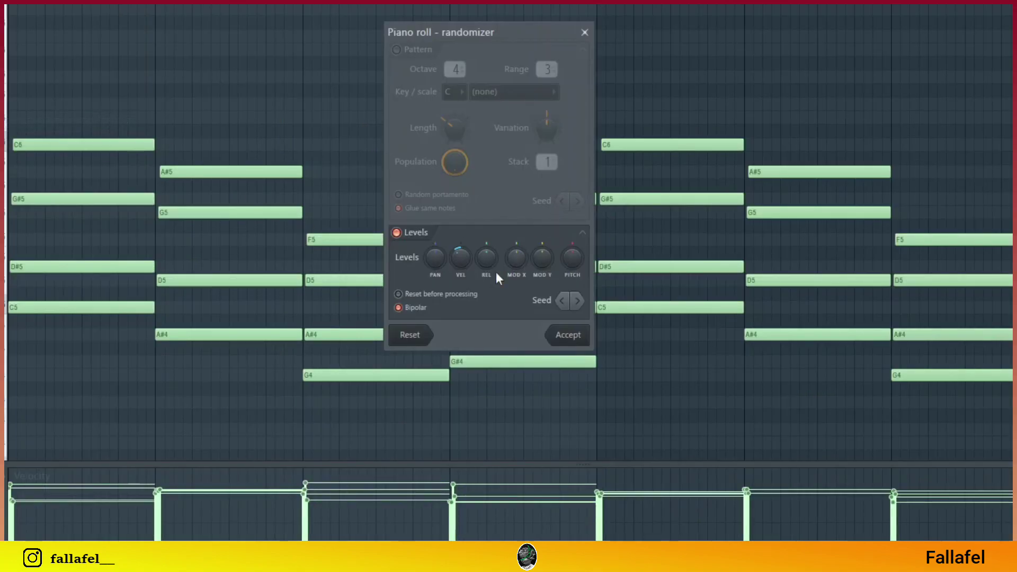
drag(458, 259, 458, 245)
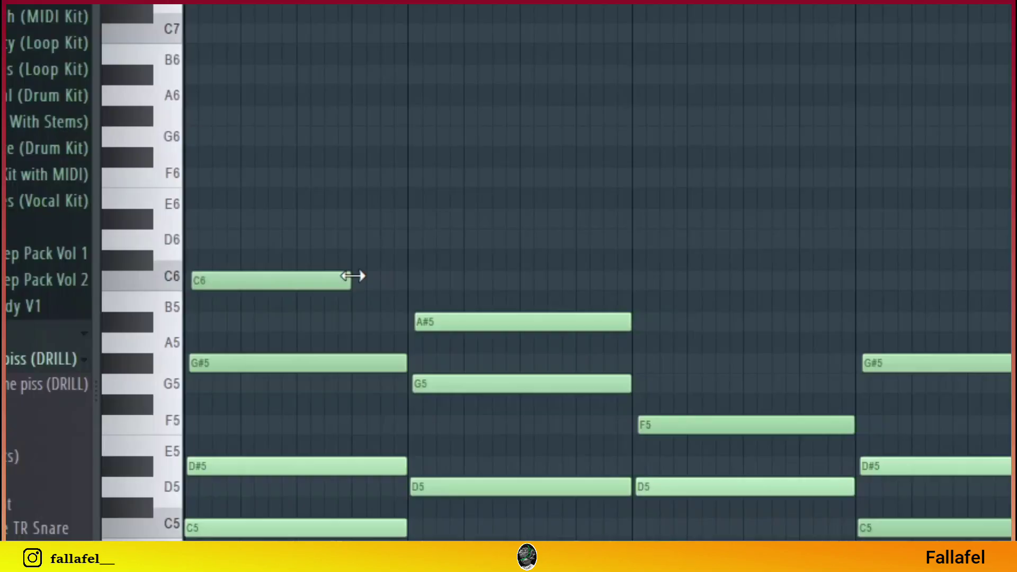
Shorten the top notes of bars 1 and 2, adding a short D6 melody note at the end of bar 1.
click(363, 241)
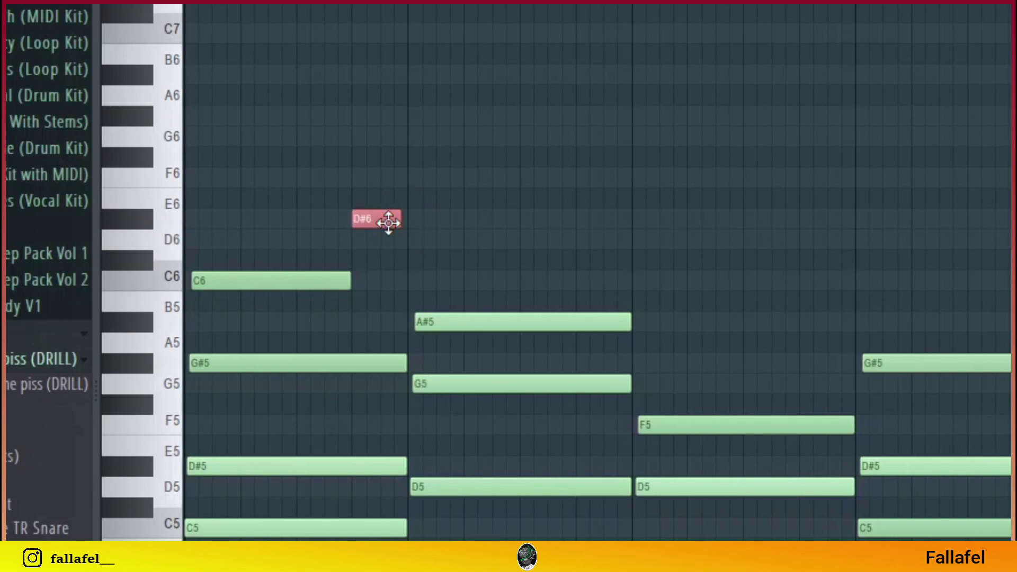
key(space)
drag(389, 222, 363, 236)
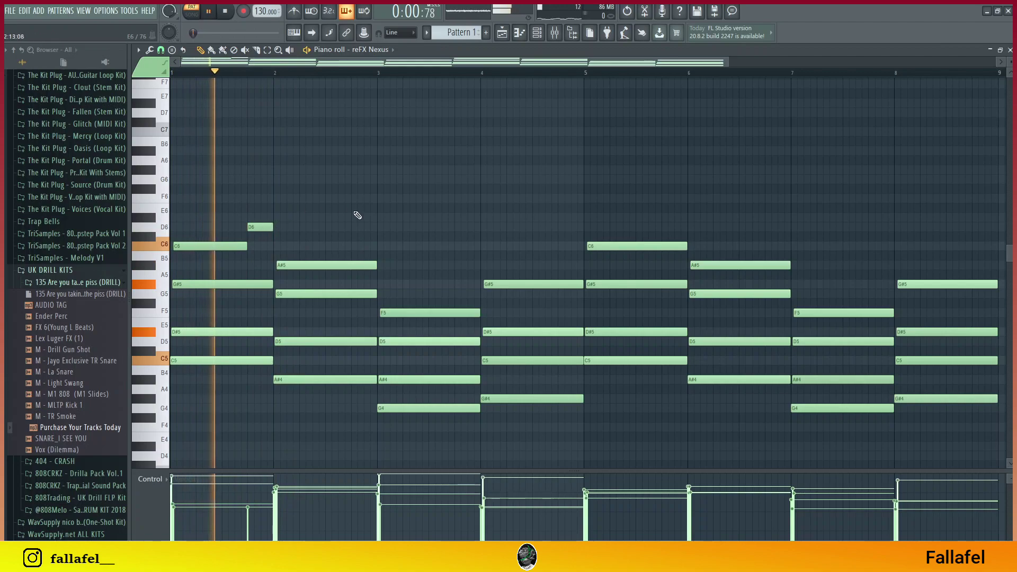
drag(376, 264, 359, 265)
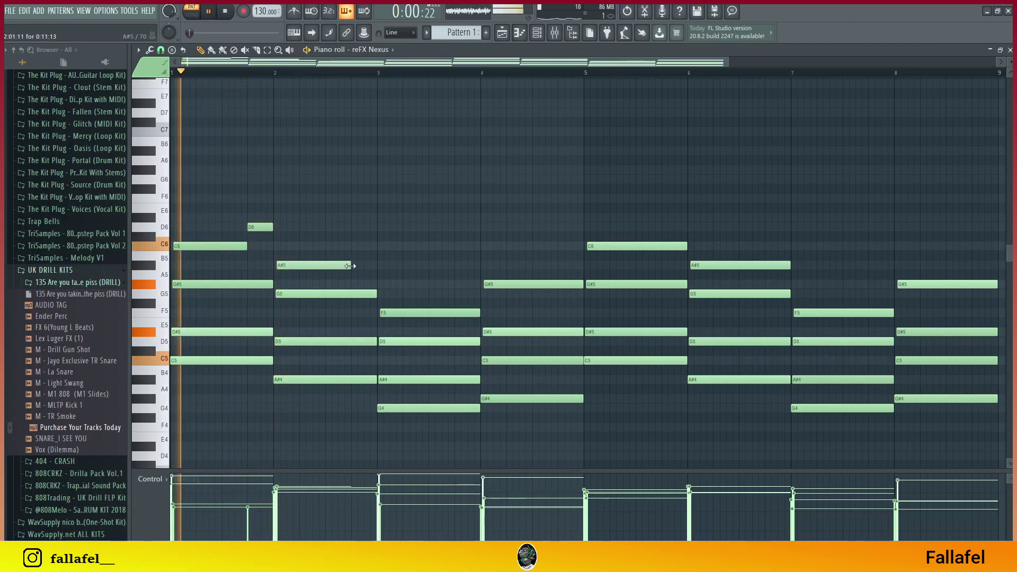
click(354, 275)
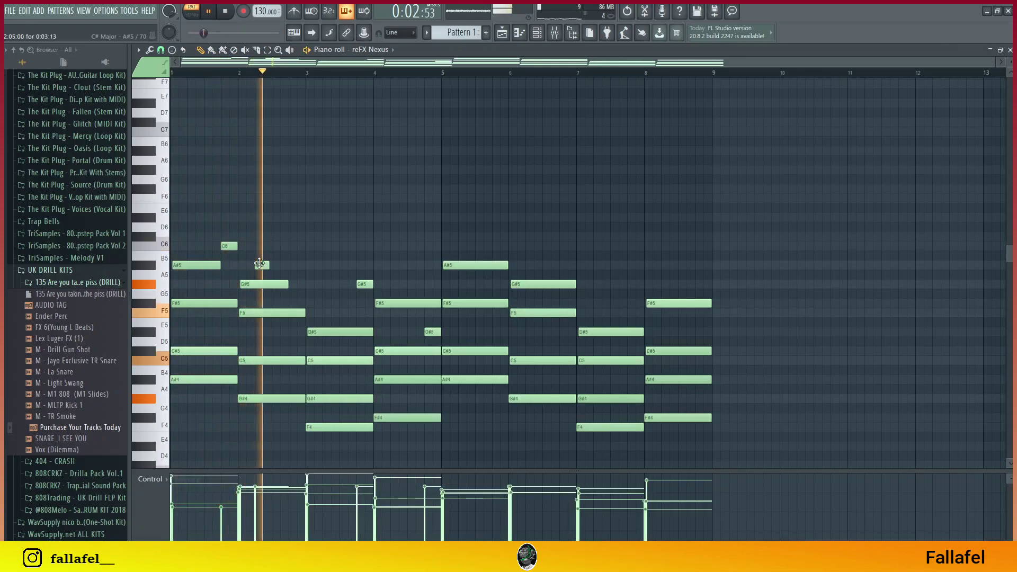
Try a short A#5 melody note within bar 2 and play the pattern back.
key(space)
key(space)
click(263, 265)
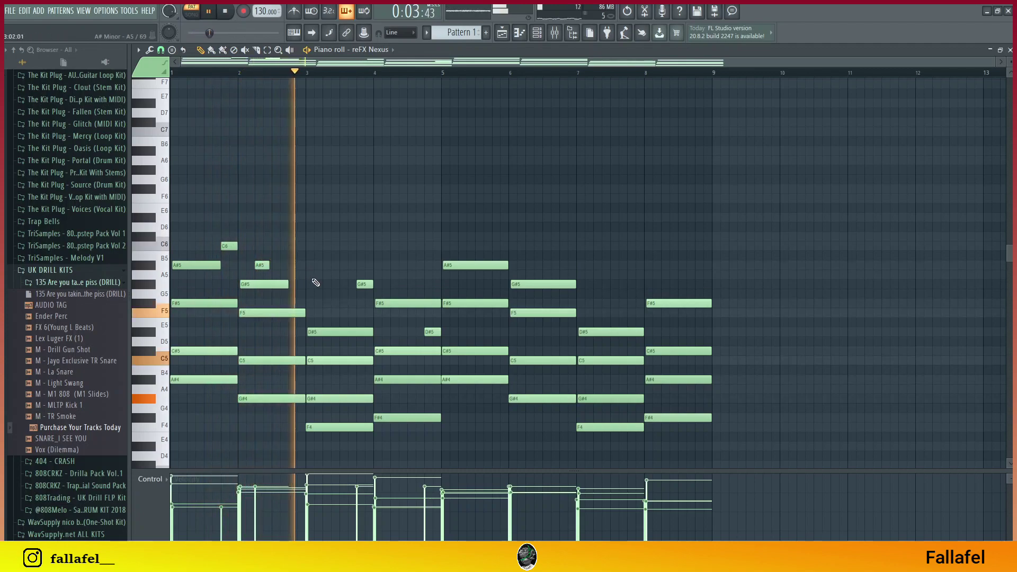
key(space)
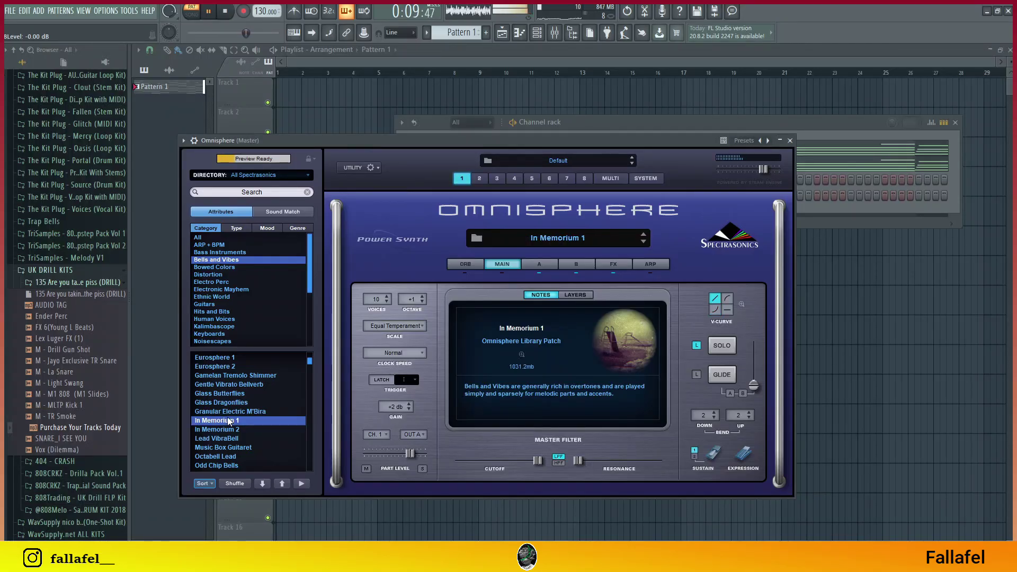
Keep the In Memorium 1 patch, close the Omnisphere window and open that channel's piano roll.
scroll(229, 421, down, 2)
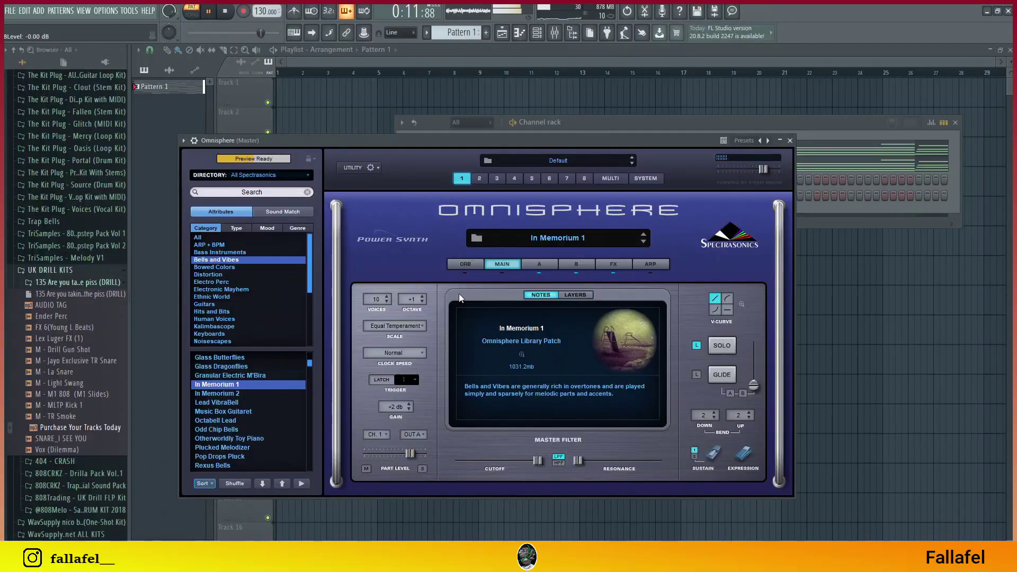
click(791, 141)
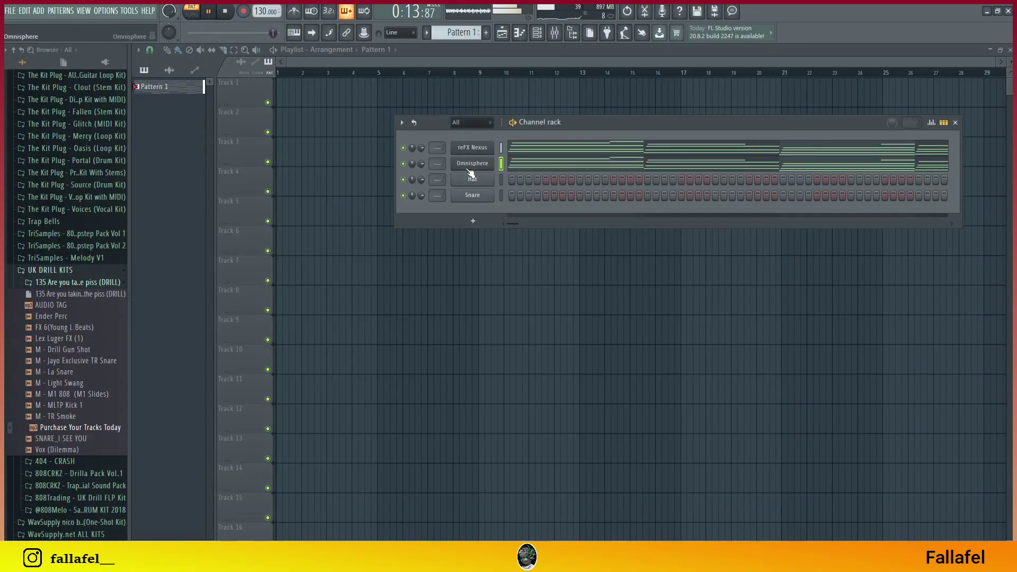
right_click(466, 168)
click(516, 163)
Strum the Omnisphere chords with the Preserve end option on.
click(150, 49)
click(169, 182)
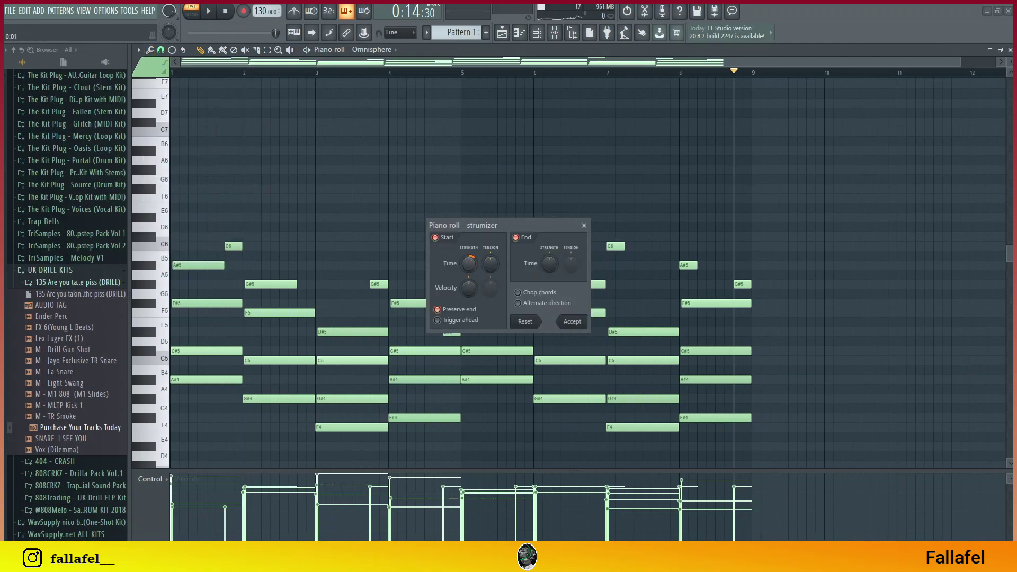
key(Return)
Delete the short melody notes from the Omnisphere part, leaving only its chords.
key(space)
scroll(239, 204, down, 2)
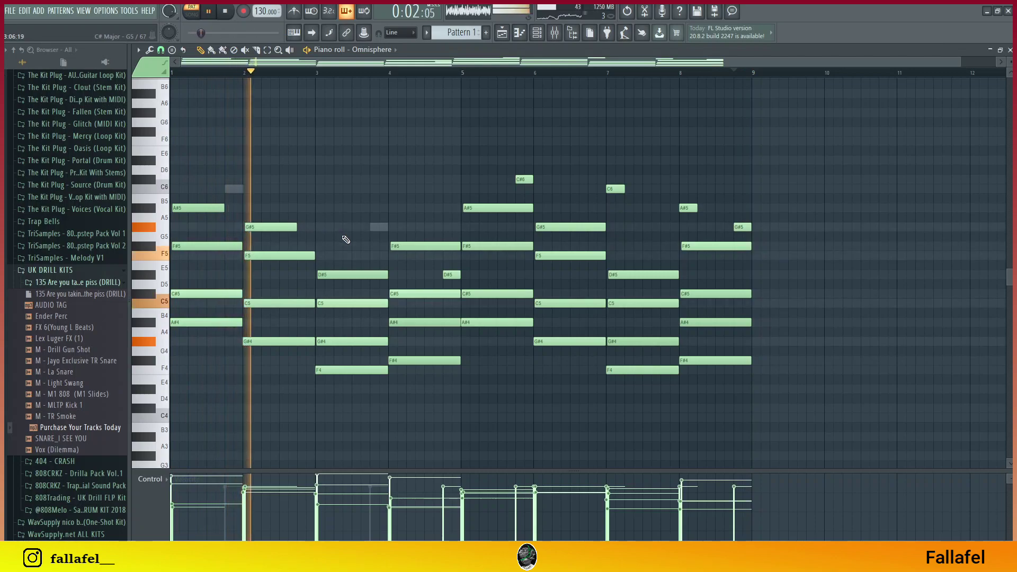
click(453, 274)
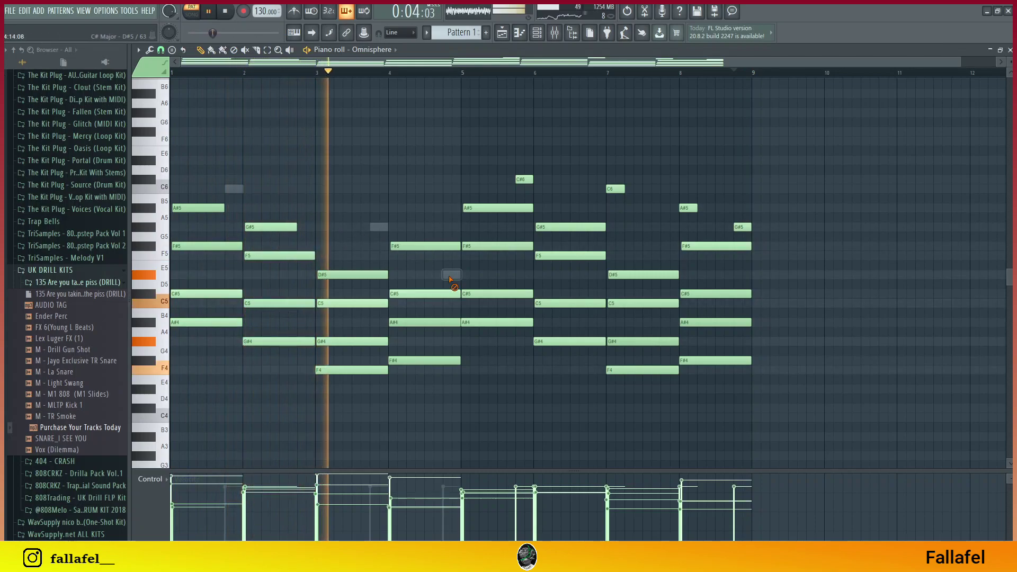
click(524, 179)
click(615, 189)
click(688, 208)
click(742, 226)
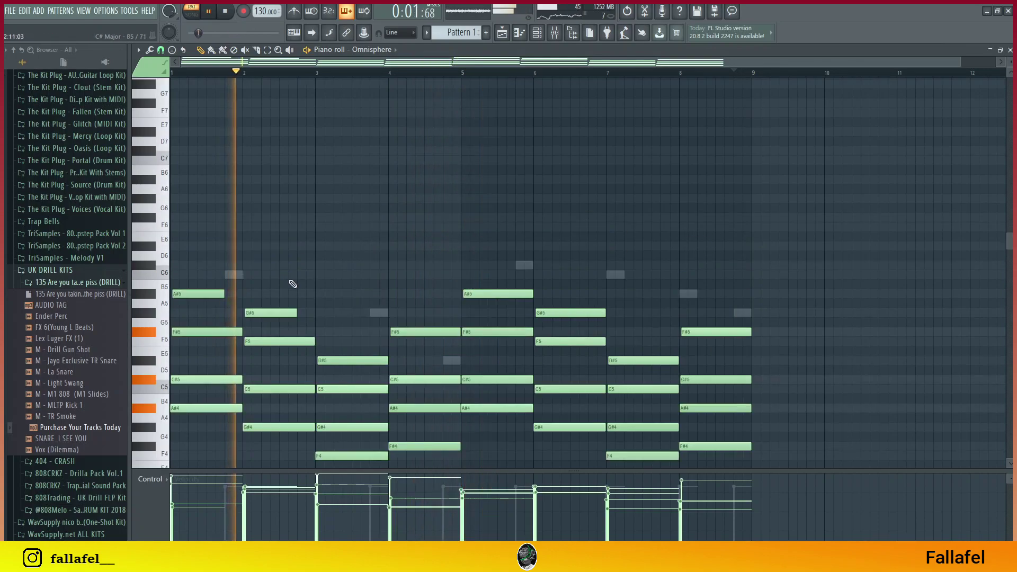
Draw a short-note countermelody over the Omnisphere chords, from C6 and C#6 in bar 2 to F5 in bar 8, and set the tempo to 140.
click(284, 274)
click(300, 264)
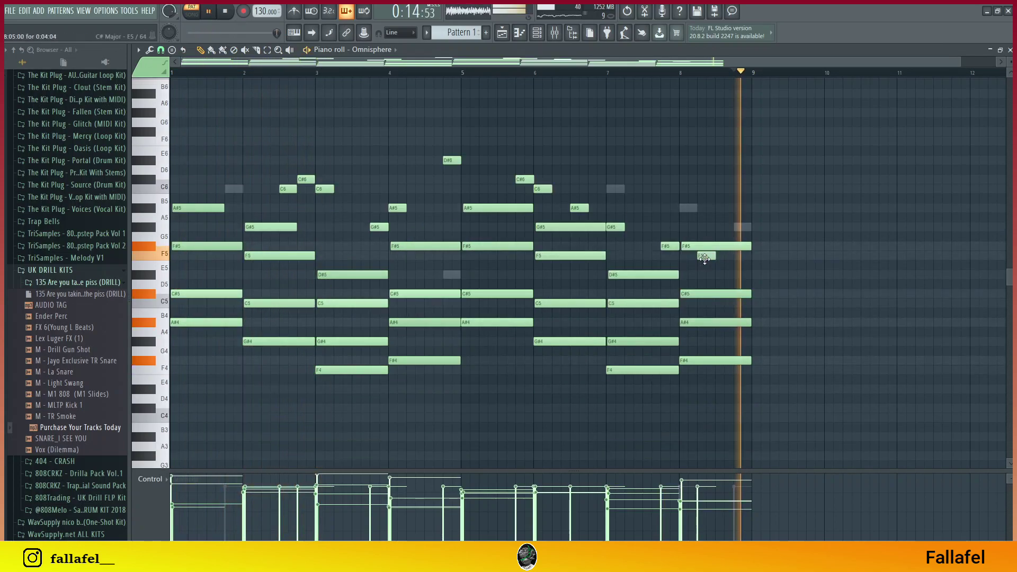
key(space)
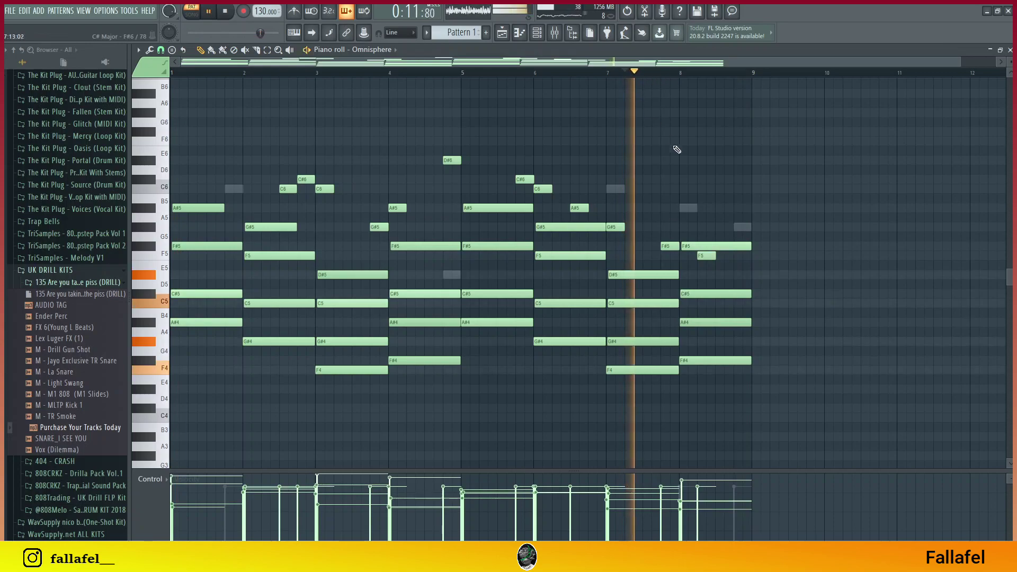
drag(715, 255, 724, 255)
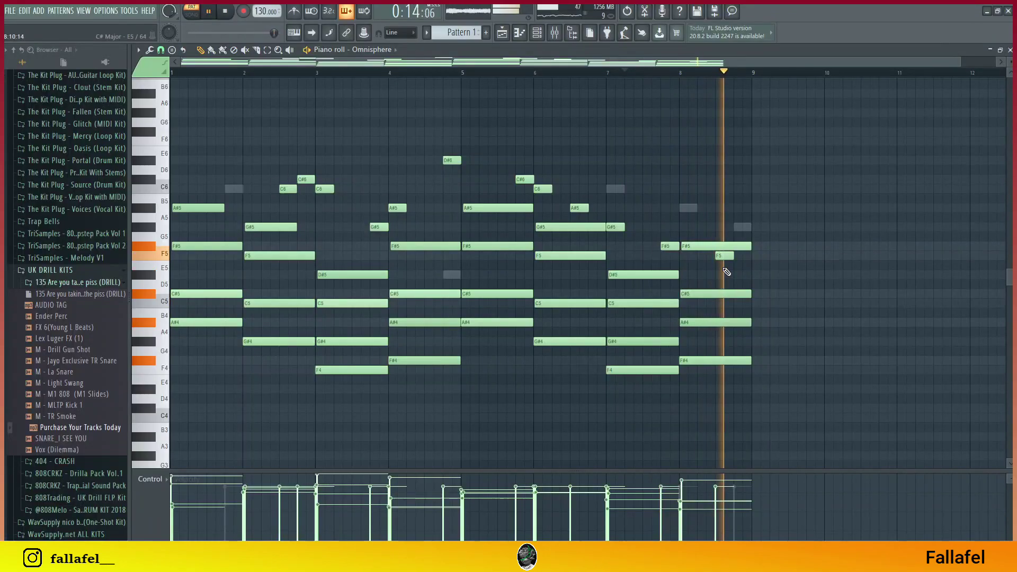
scroll(266, 11, up, 1)
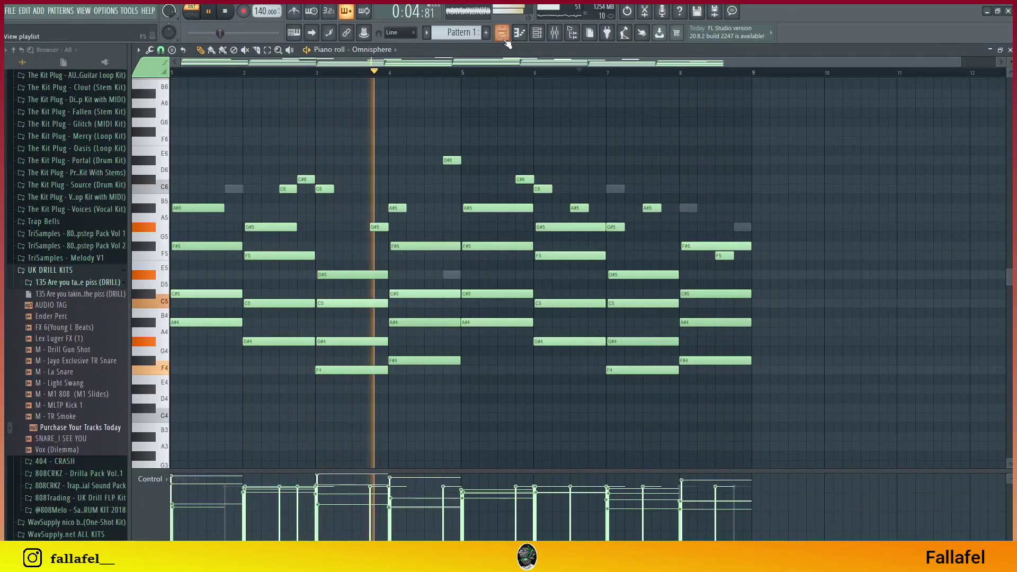
Replace the Hat channel with a second Omnisphere instance and open its piano roll.
click(537, 34)
right_click(461, 185)
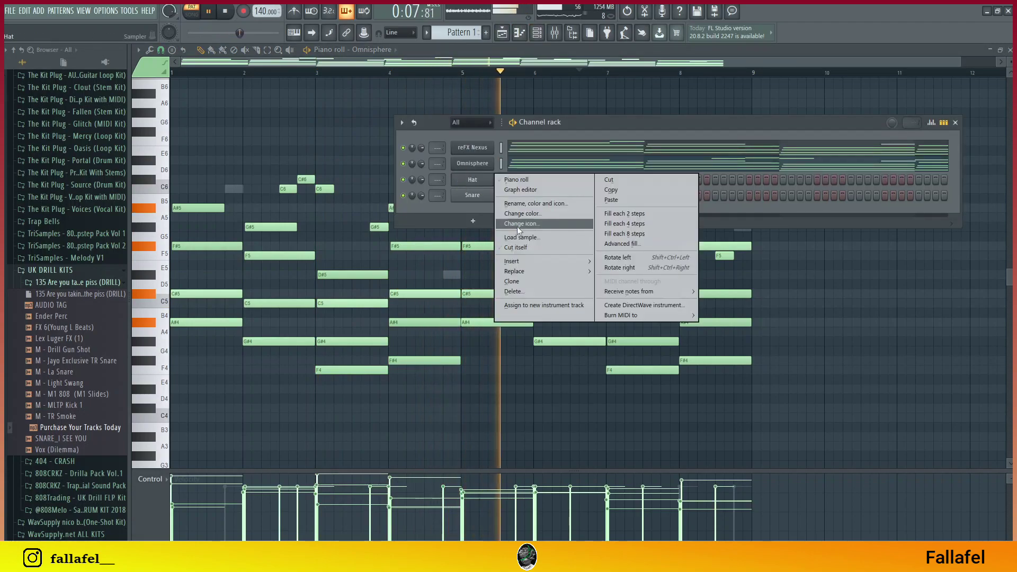
mouse_move(529, 270)
click(705, 183)
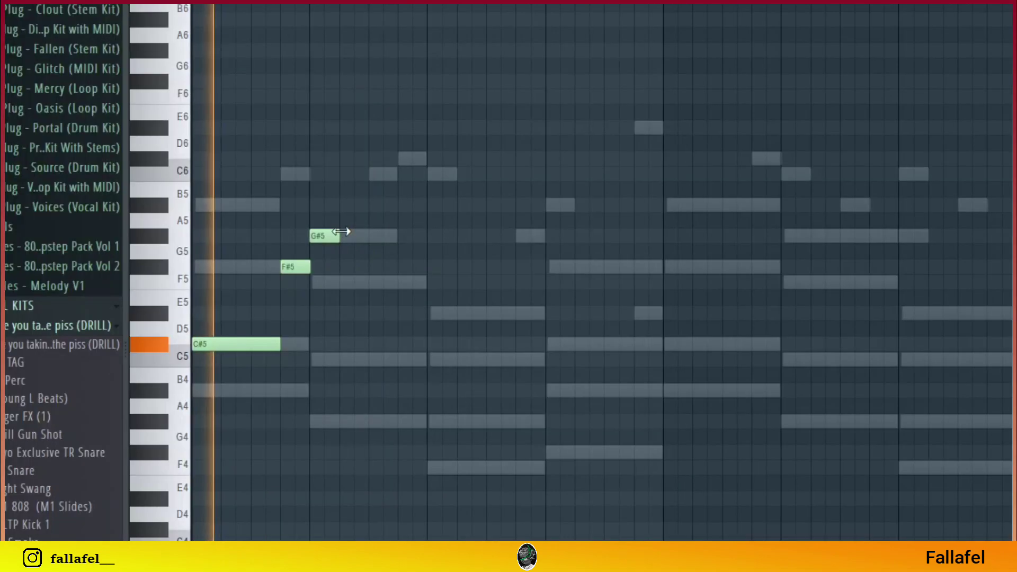
Draw a melody of C#5, F#5, G#5, F5 and D#5 across bars 1 to 3 and play it back.
drag(262, 227, 279, 227)
click(280, 254)
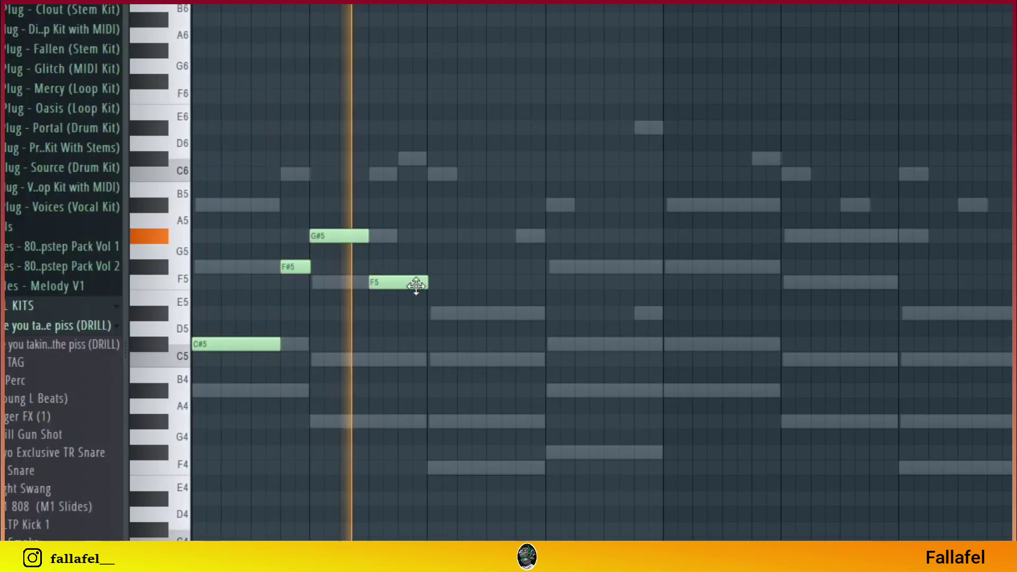
click(434, 313)
key(space)
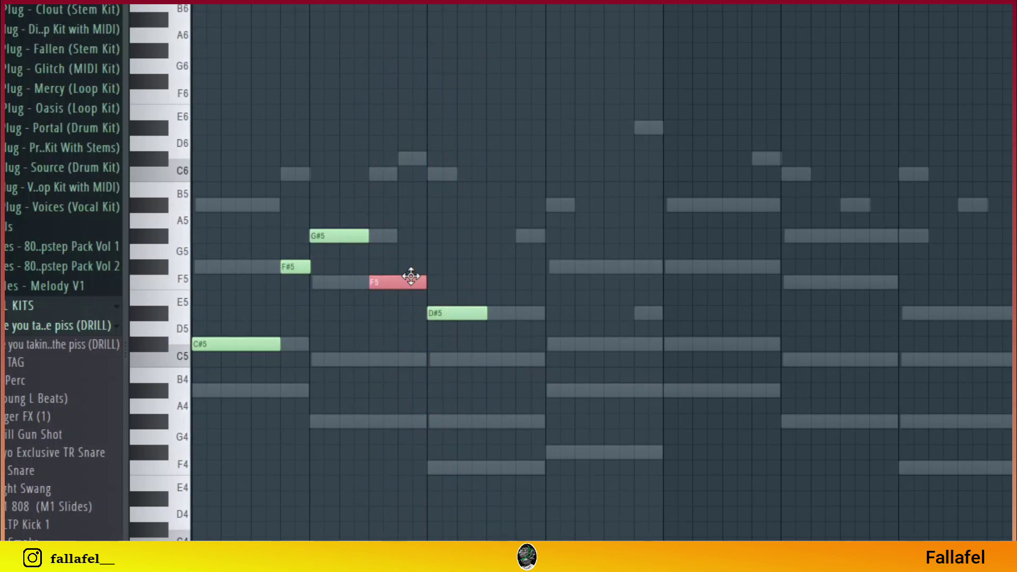
key(space)
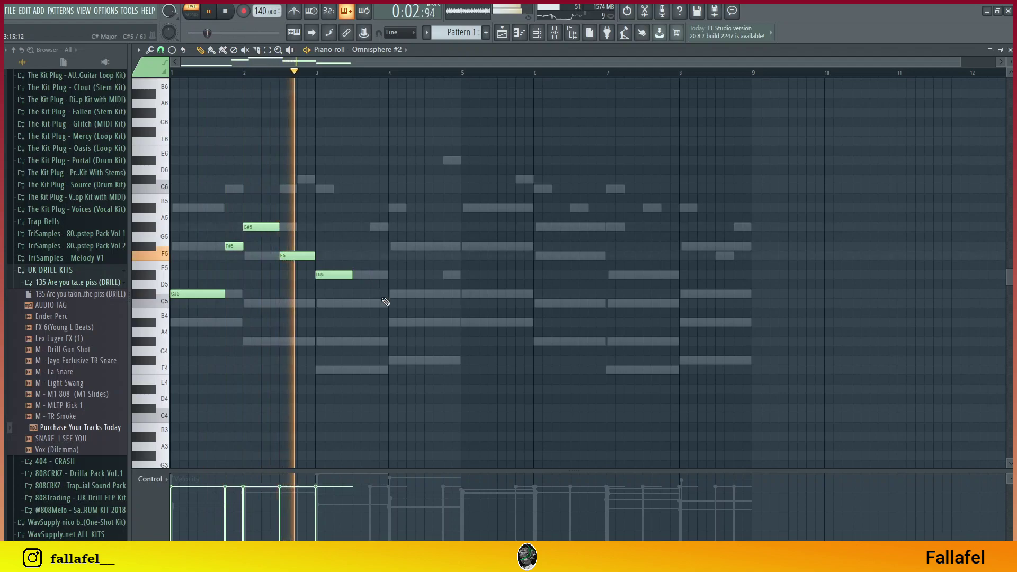
Continue the Omnisphere #2 melody with C#5 and A#4 in bar 4, C#5 in bar 5, then F5 and G#5 in bar 6.
click(397, 294)
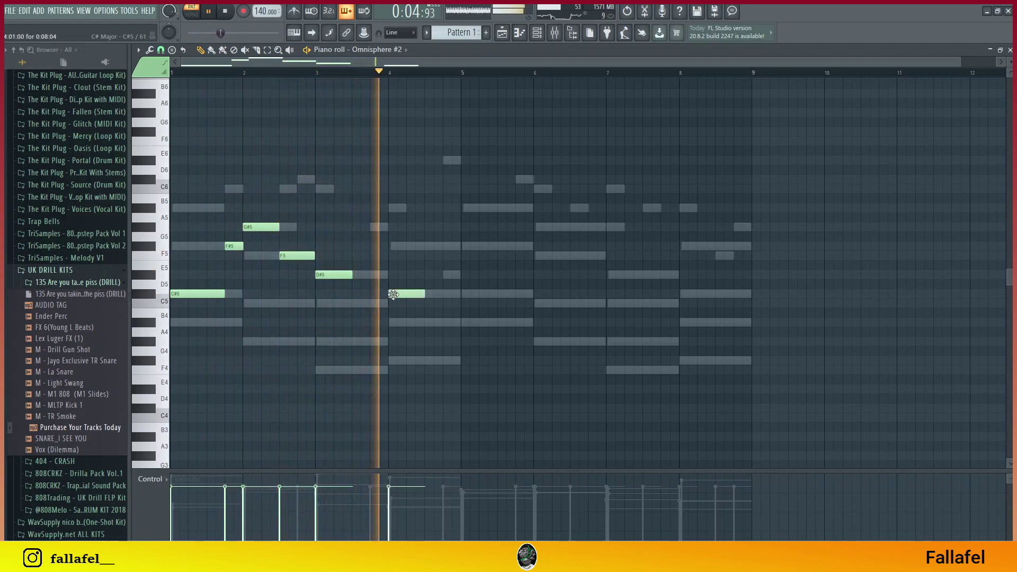
click(433, 323)
click(472, 293)
click(540, 255)
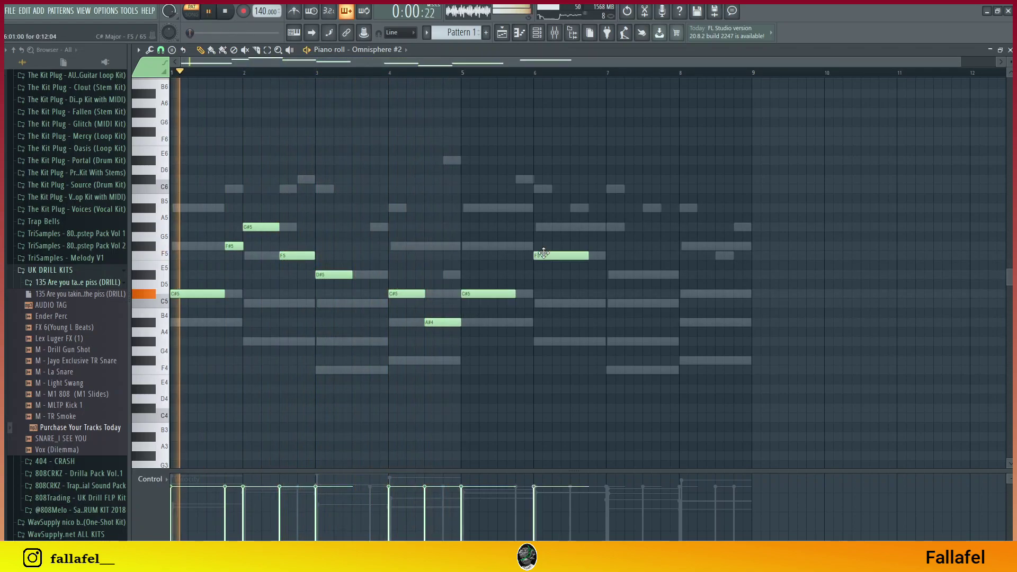
click(593, 226)
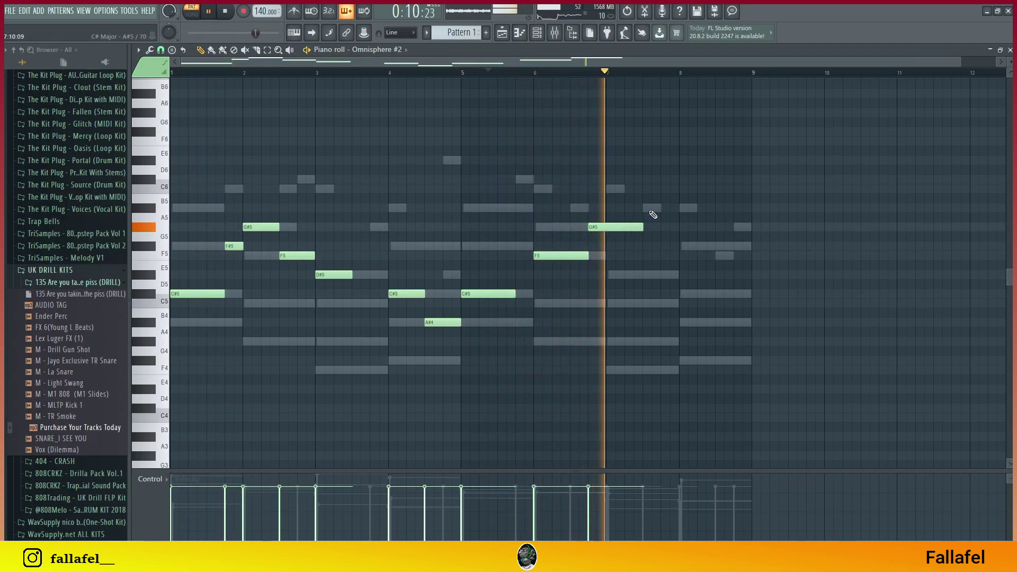
Finish the Omnisphere #2 melody with a long A#5 from the start of bar 7 and a C#6 in bar 8.
click(650, 209)
key(space)
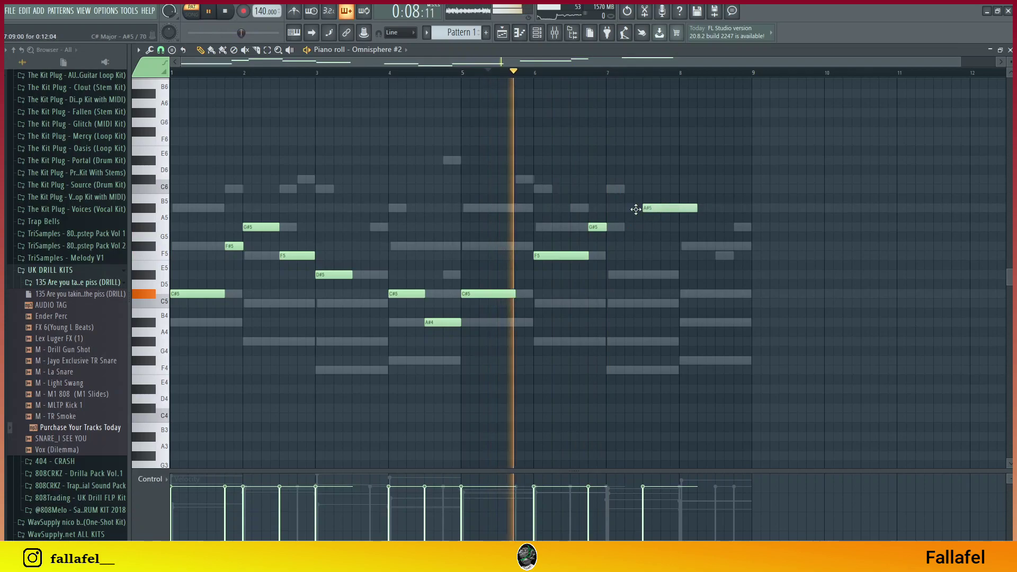
drag(676, 208, 639, 208)
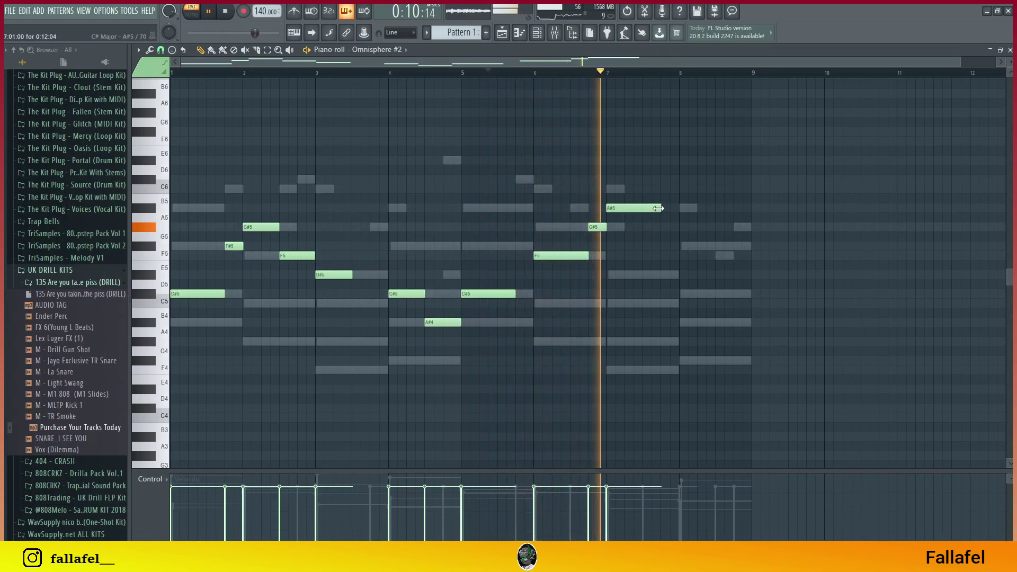
click(680, 190)
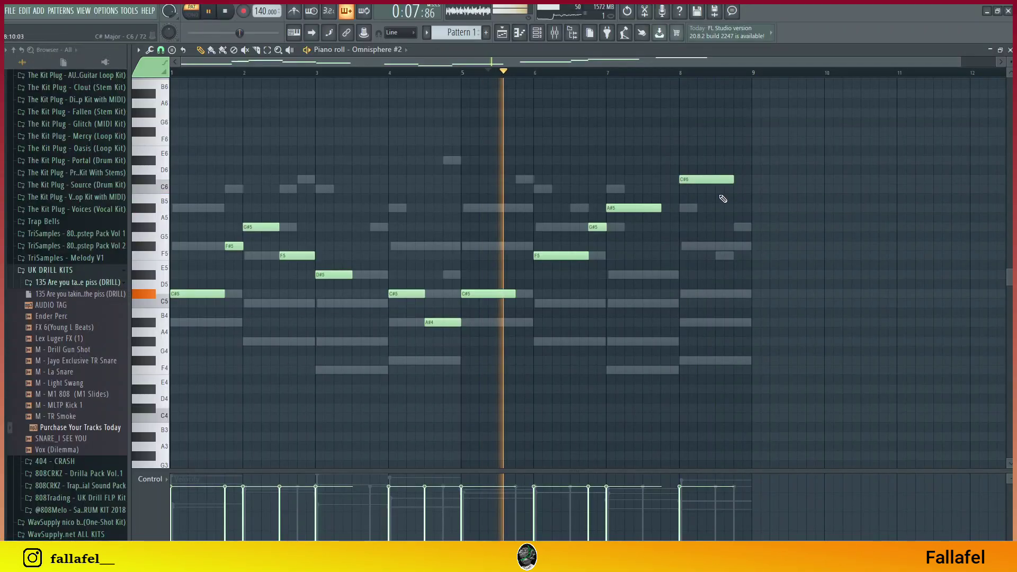
drag(660, 208, 676, 208)
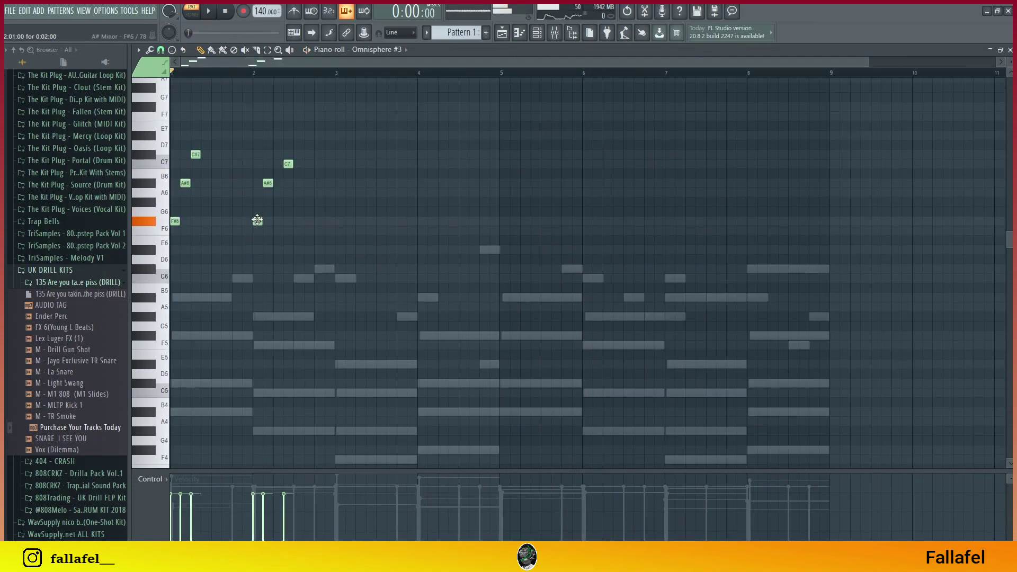
Arrange the Omnisphere #3 opening as F#6, A#6, C#7 twice in bar 1, followed by F#6, G#6 and F6 into bar 2.
key(space)
drag(266, 184, 235, 185)
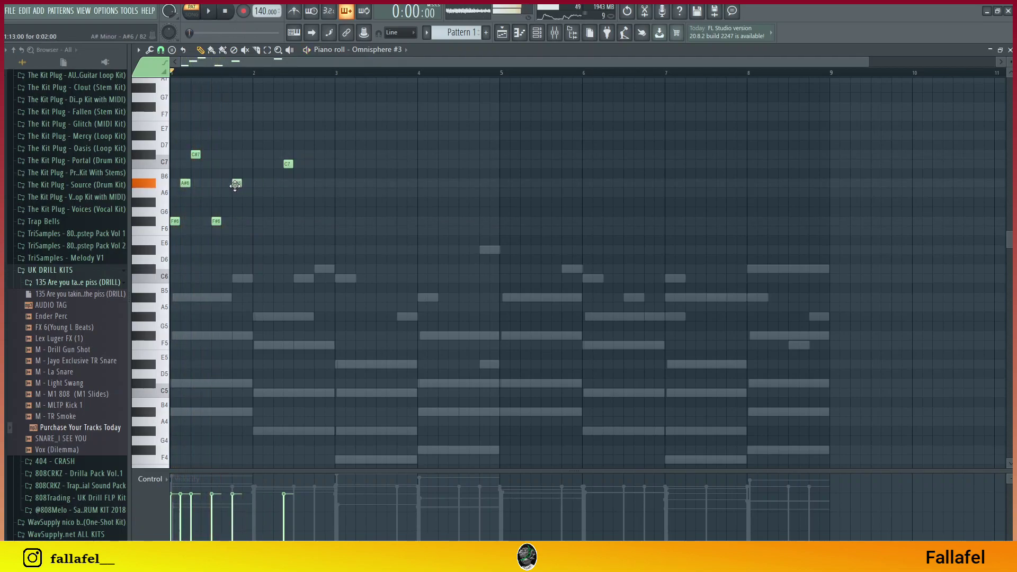
key(space)
drag(285, 164, 237, 154)
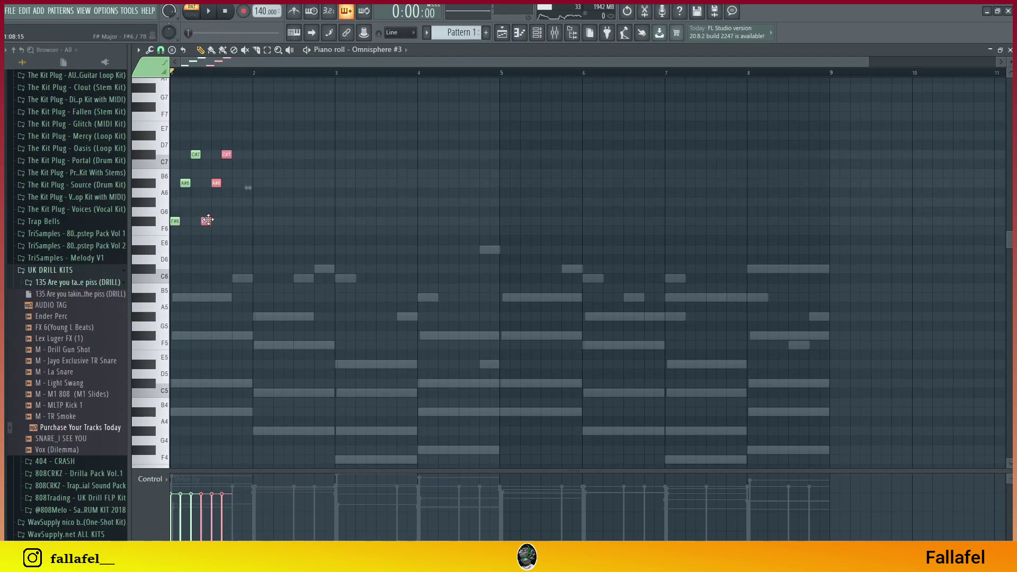
click(264, 225)
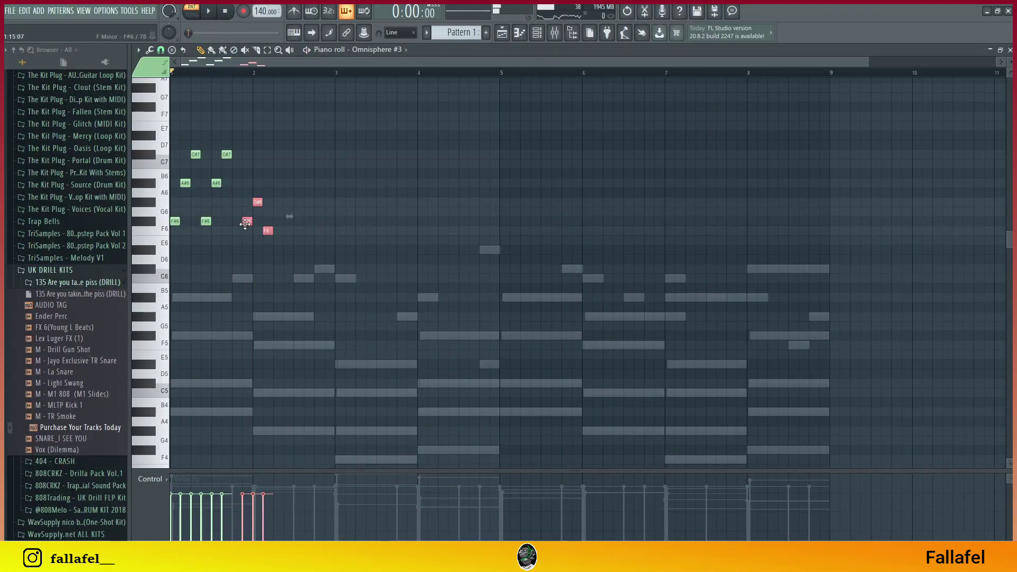
Draw D#6, F6, G#6 twice in bar 3, followed by D#6, F6 and a C#6 opening bar 4, and play it back.
click(329, 183)
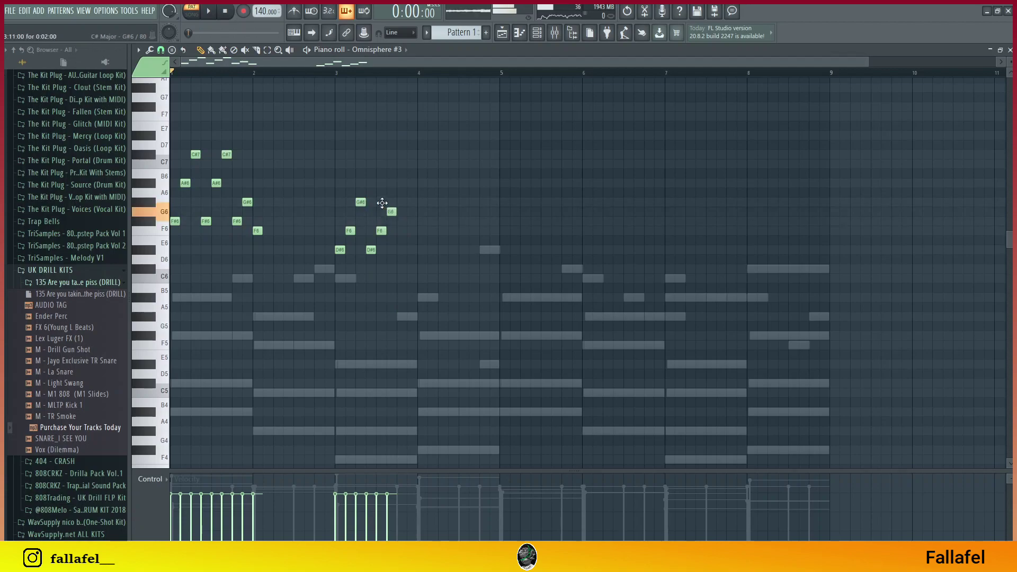
key(space)
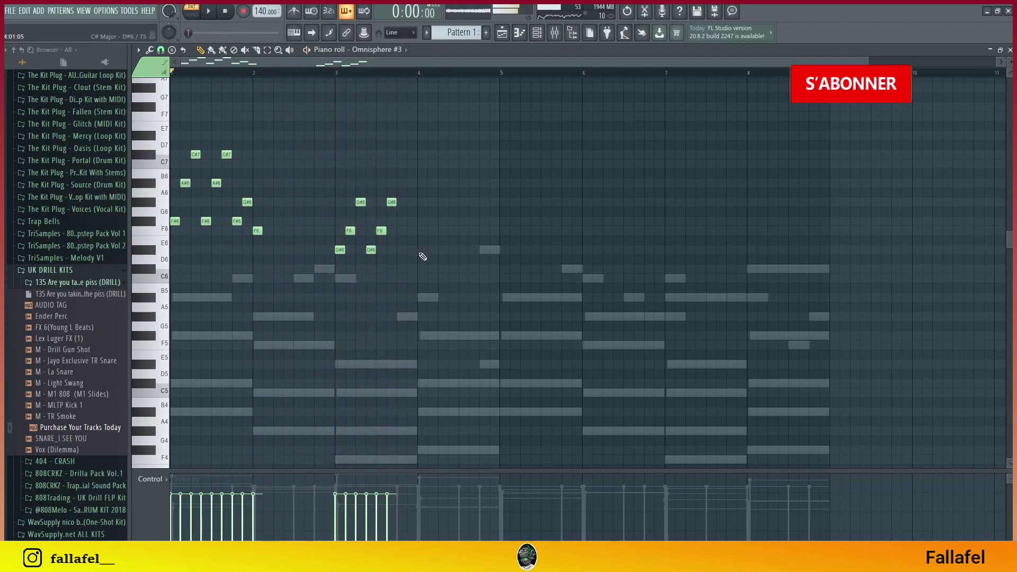
drag(421, 255, 400, 255)
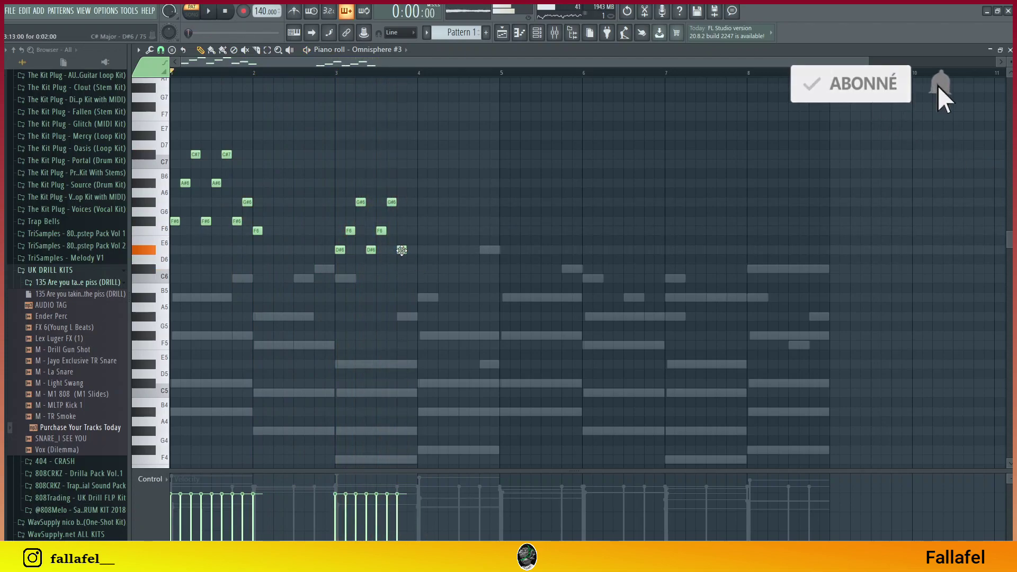
click(412, 231)
click(422, 269)
key(space)
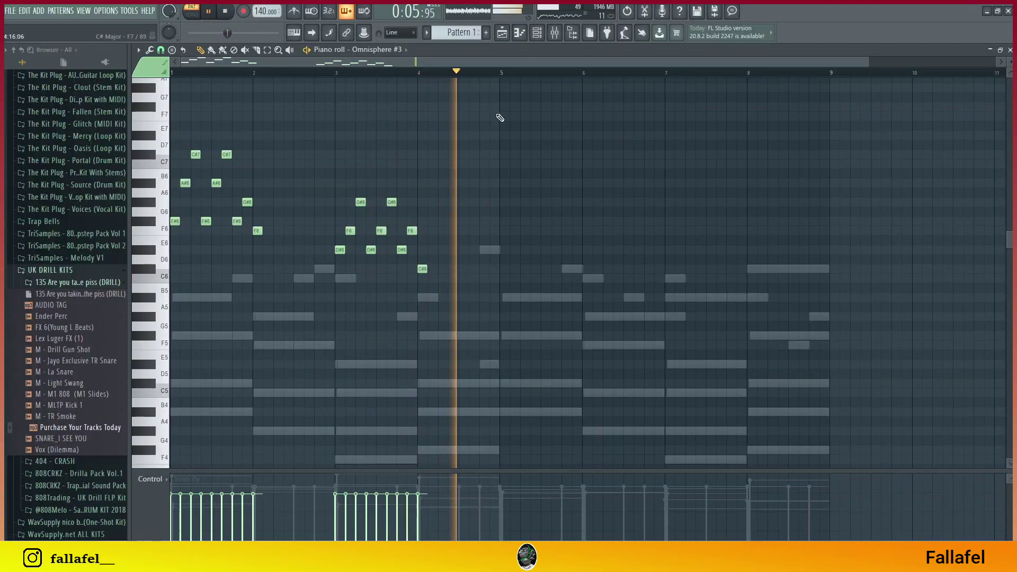
Duplicate the Omnisphere #3 notes of bars 1 to 4 into bars 5 to 8.
drag(418, 74, 172, 73)
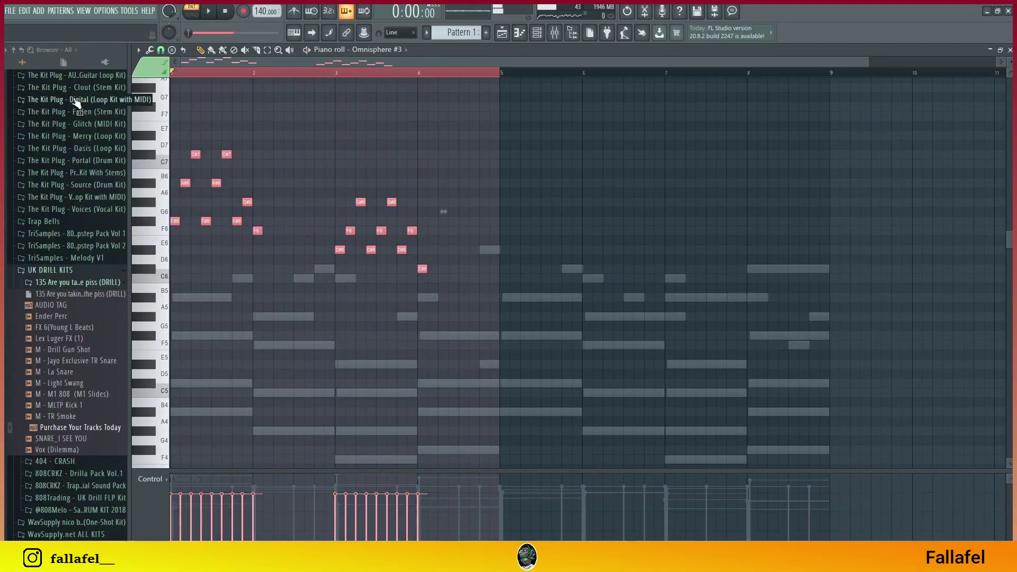
key(ctrl+b)
click(521, 73)
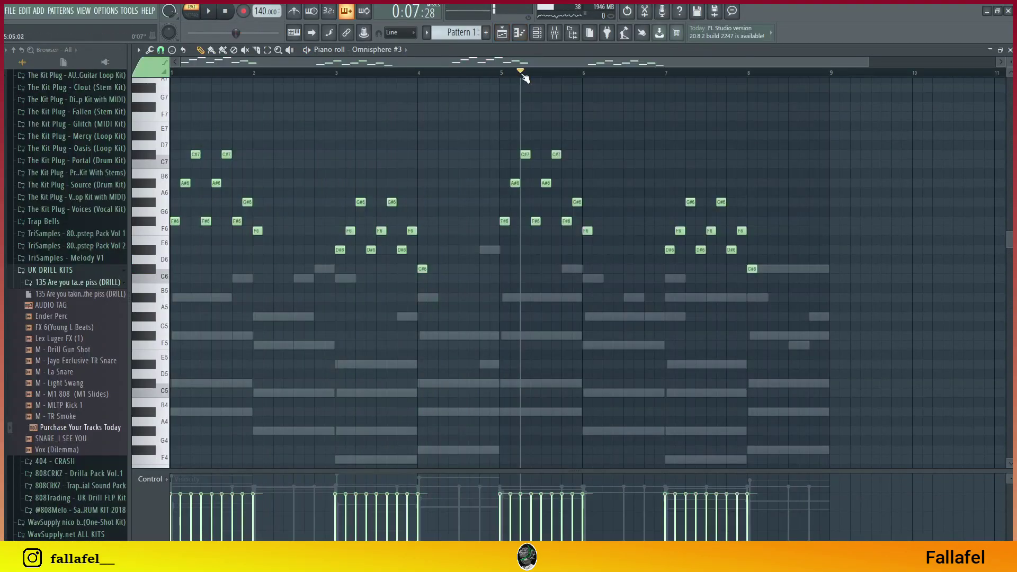
Open the SNARE - BREAK channel's piano roll and repeat its two-bar pattern through bar 8.
key(F6)
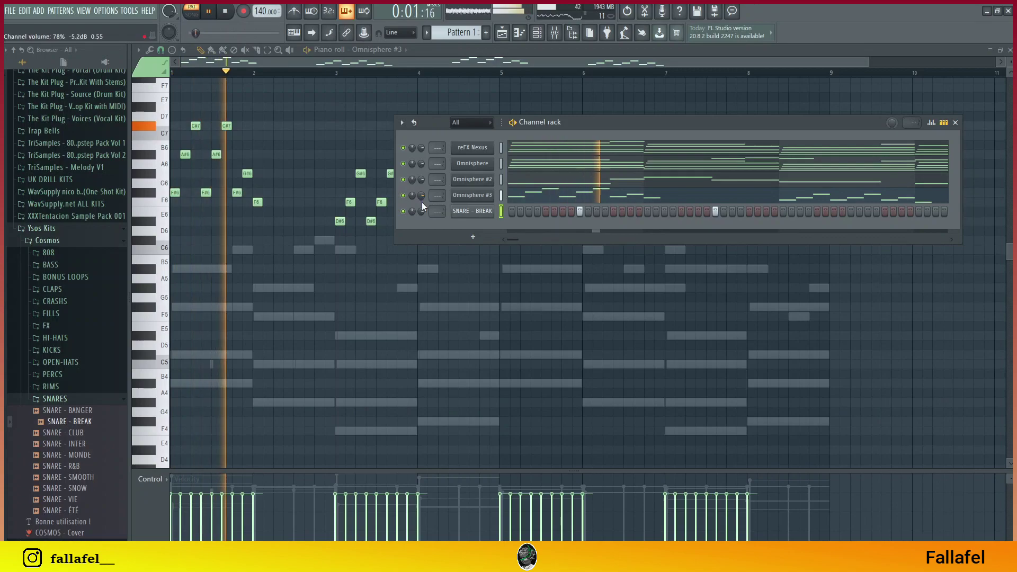
right_click(241, 333)
click(501, 212)
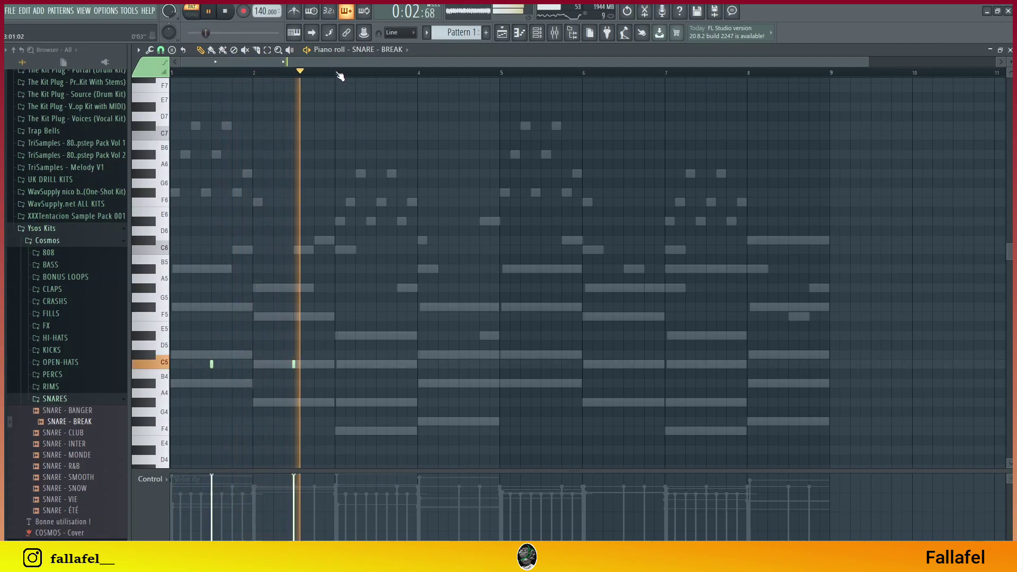
drag(340, 76, 171, 74)
key(space)
key(ctrl+b)
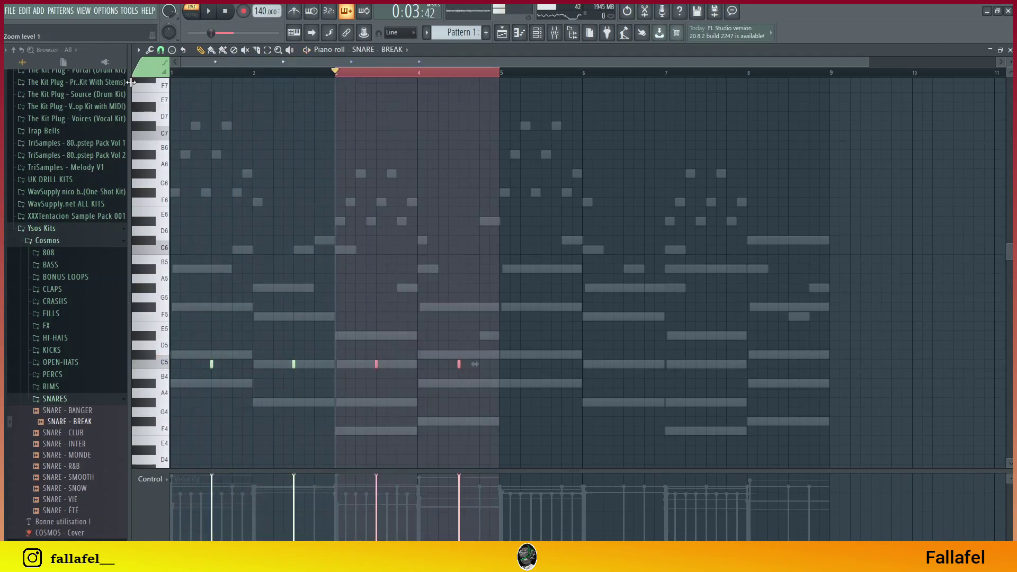
key(ctrl+b)
key(ctrl+b)
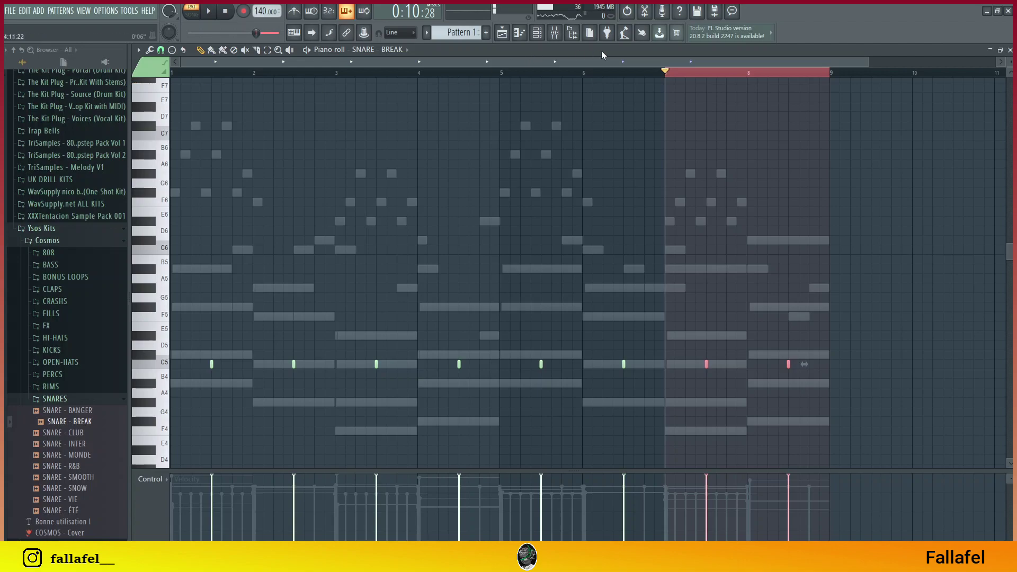
key(ctrl+d)
Add the CLAP - JEUNE sample as a new channel below the snare.
click(77, 313)
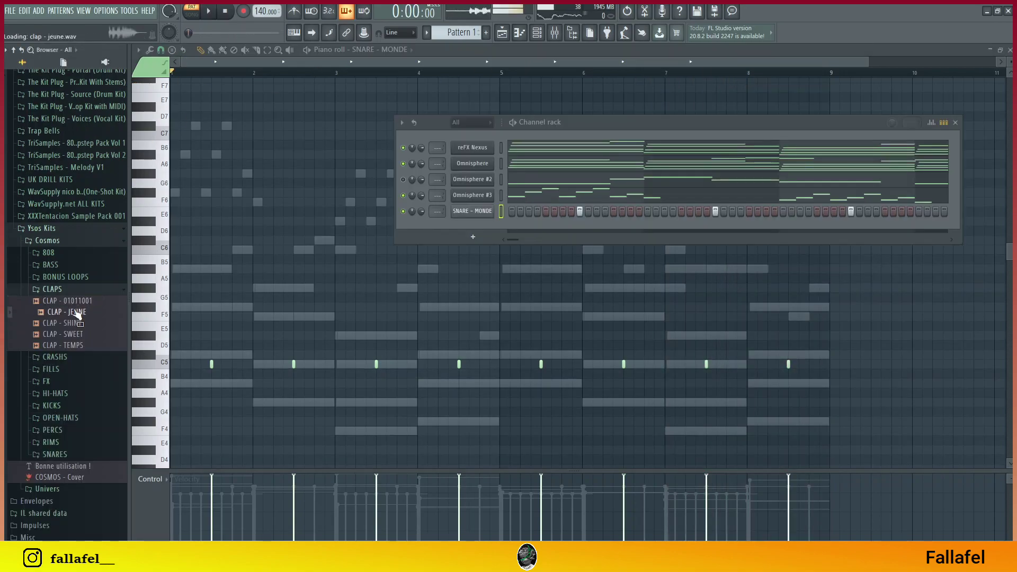
drag(572, 215, 470, 234)
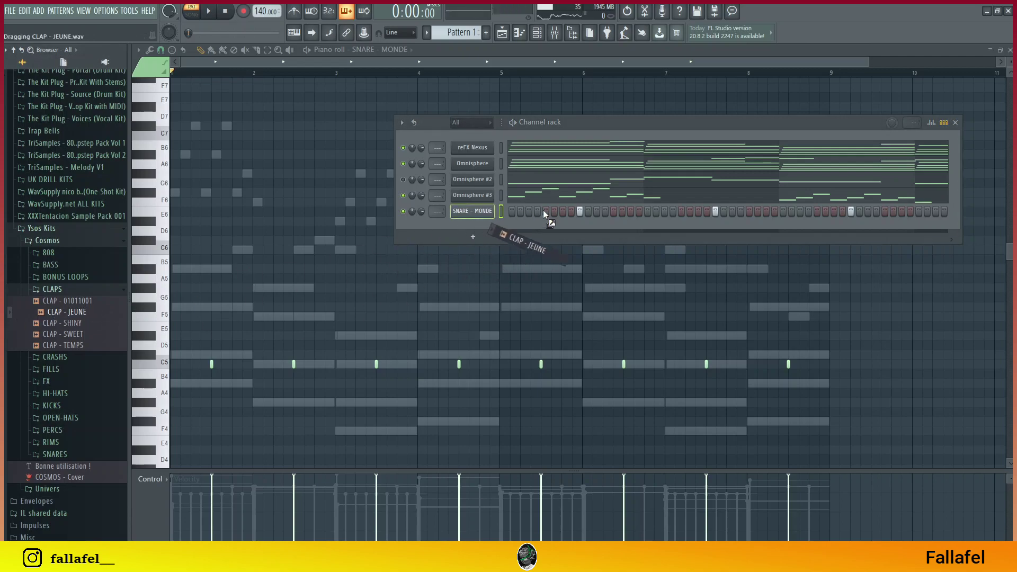
drag(495, 218, 501, 213)
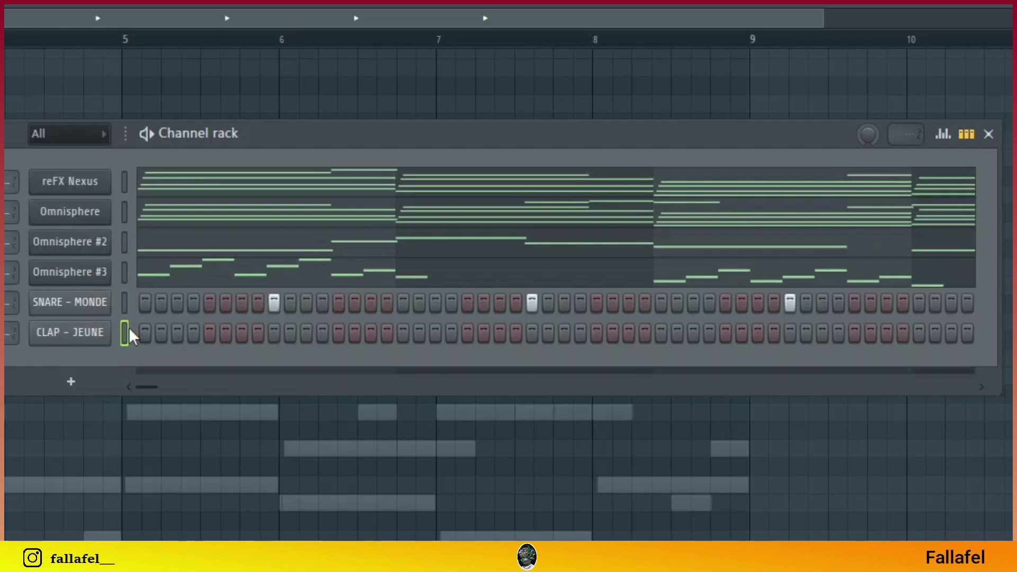
Paste the snare hits into the CLAP - JEUNE channel and lower their velocities across all eight bars.
key(ctrl+v)
key(space)
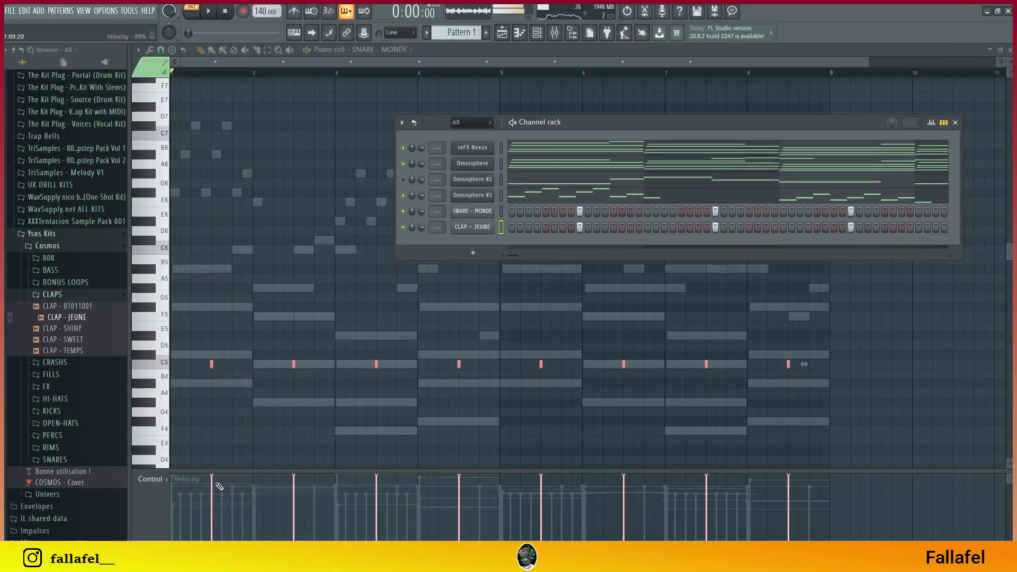
key(F6)
mouse_move(295, 489)
mouse_down()
mouse_move(620, 497)
mouse_move(787, 486)
mouse_up()
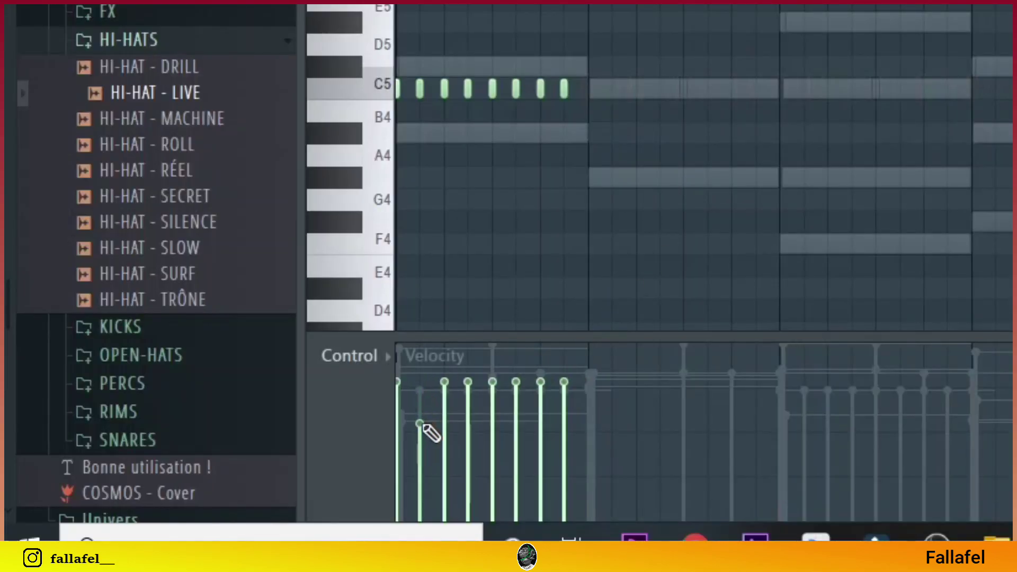
Lower the velocity of every second hi-hat note in bar 1 and duplicate the hi-hat pattern into the following bars.
click(467, 423)
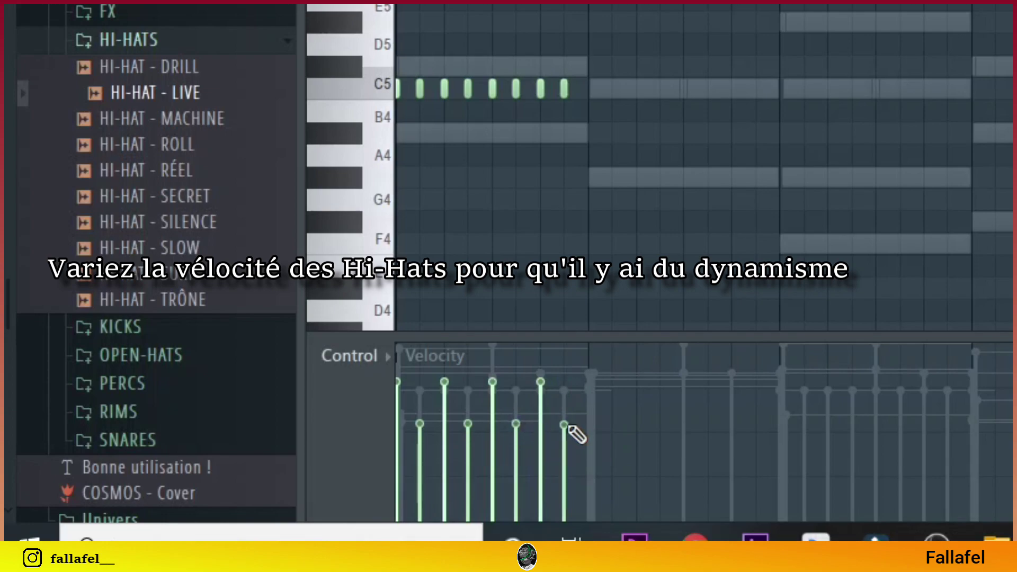
drag(696, 63, 386, 154)
key(ctrl+b)
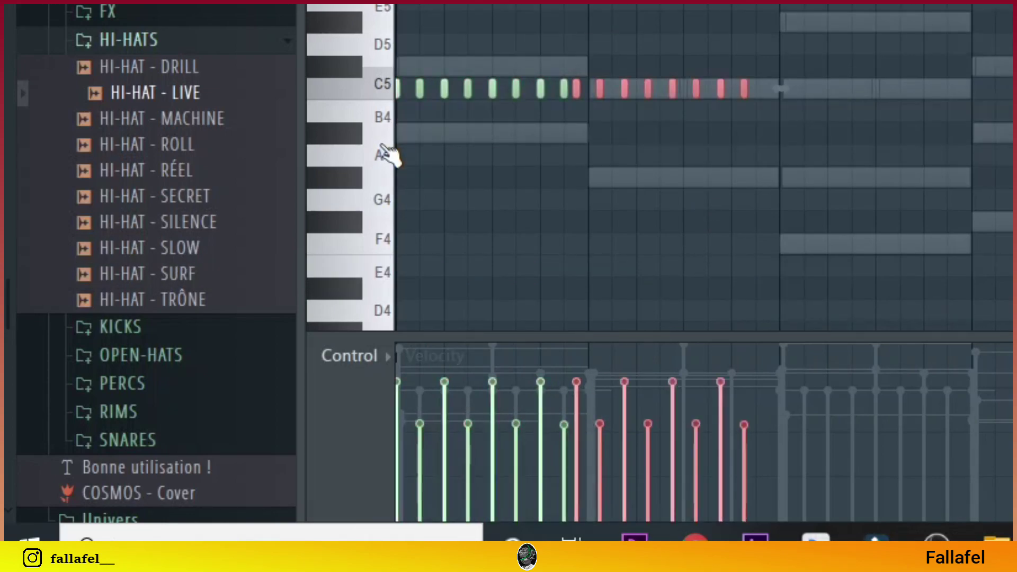
key(ctrl+b)
key(Delete)
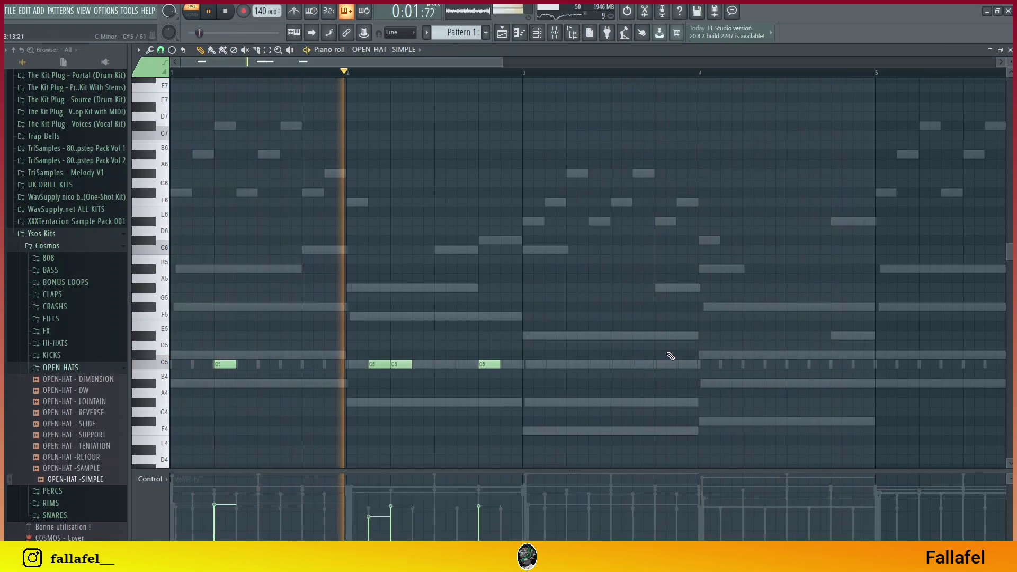
Add a C5 note to the OPEN-HAT -SIMPLE pattern at 3:05:00 and turn it into a slide note in its properties.
key(z)
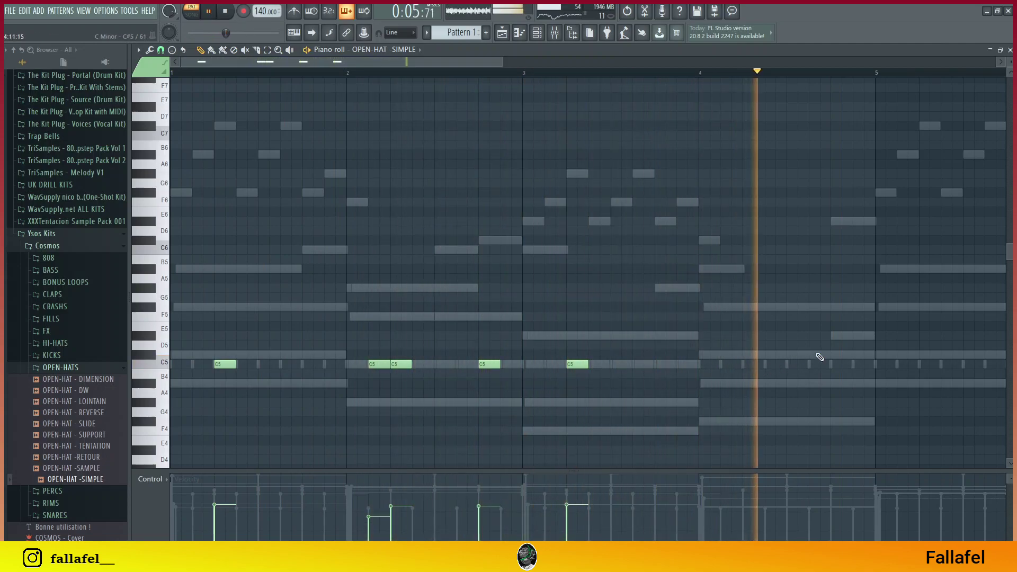
key(space)
drag(499, 65, 537, 64)
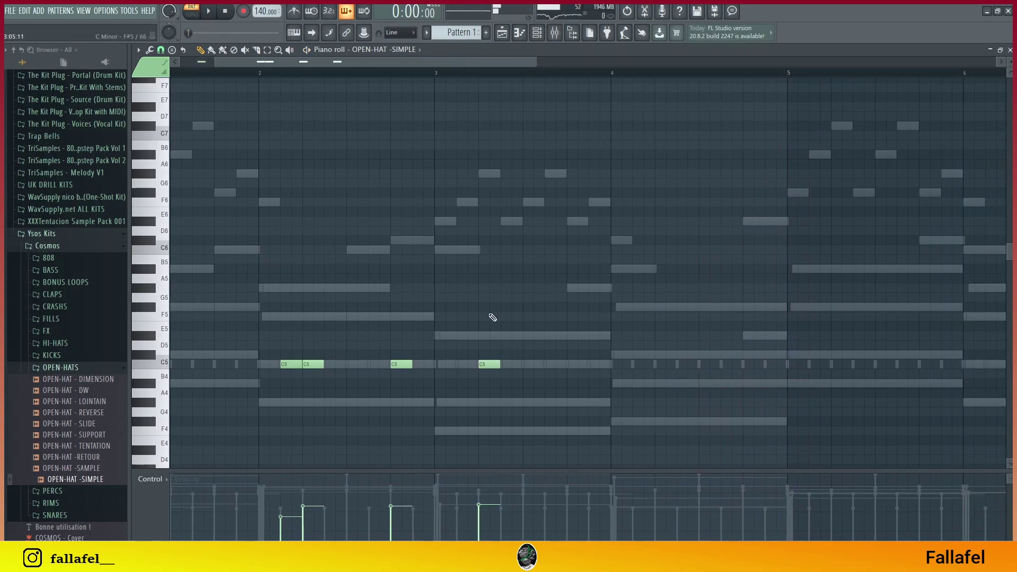
double_click(487, 365)
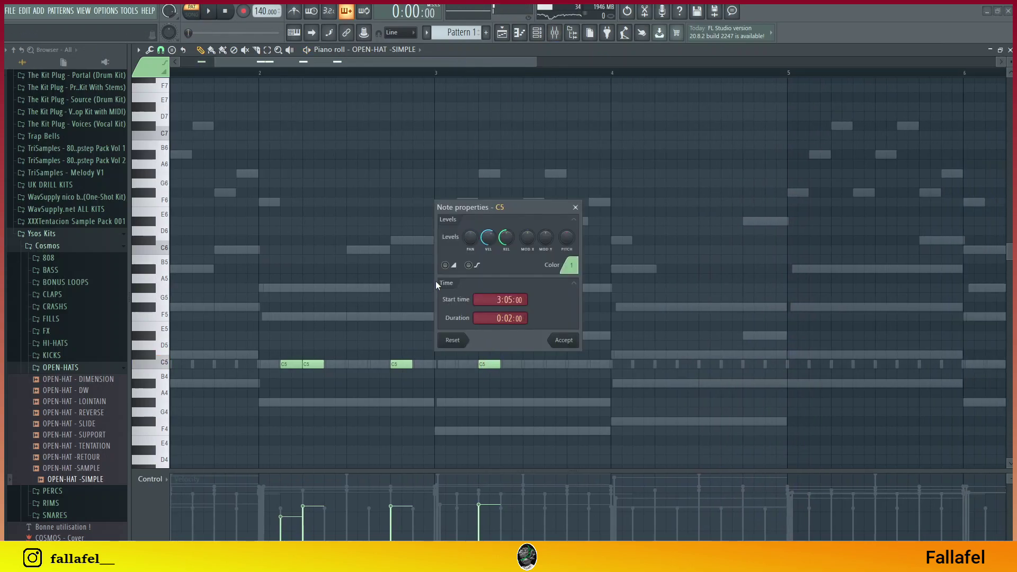
click(554, 343)
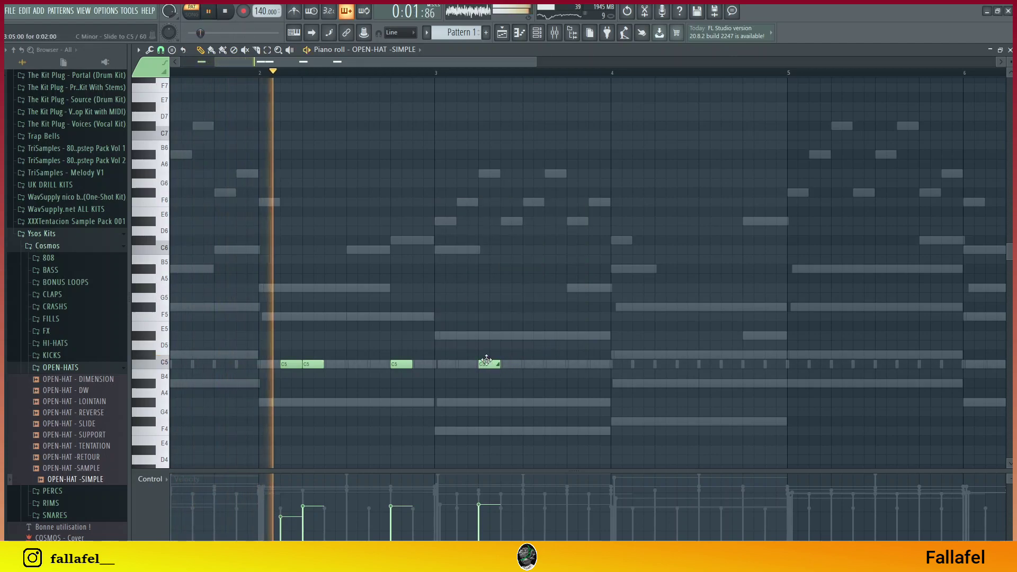
Copy the open-hat slide note down to G#4, replace the C5 slide with a longer regular note, and start the slide midway through it.
drag(486, 362, 489, 402)
key(space)
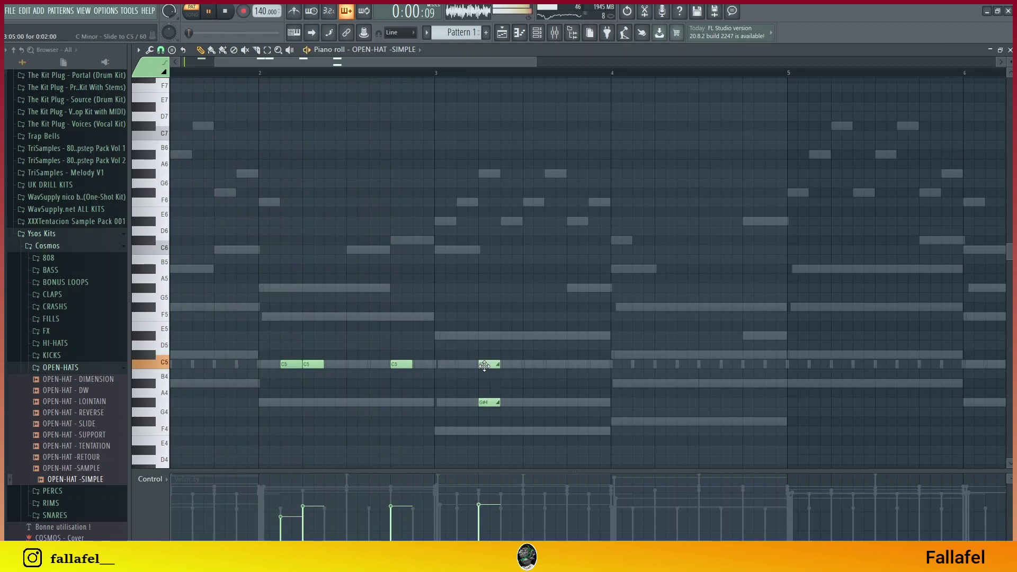
click(479, 364)
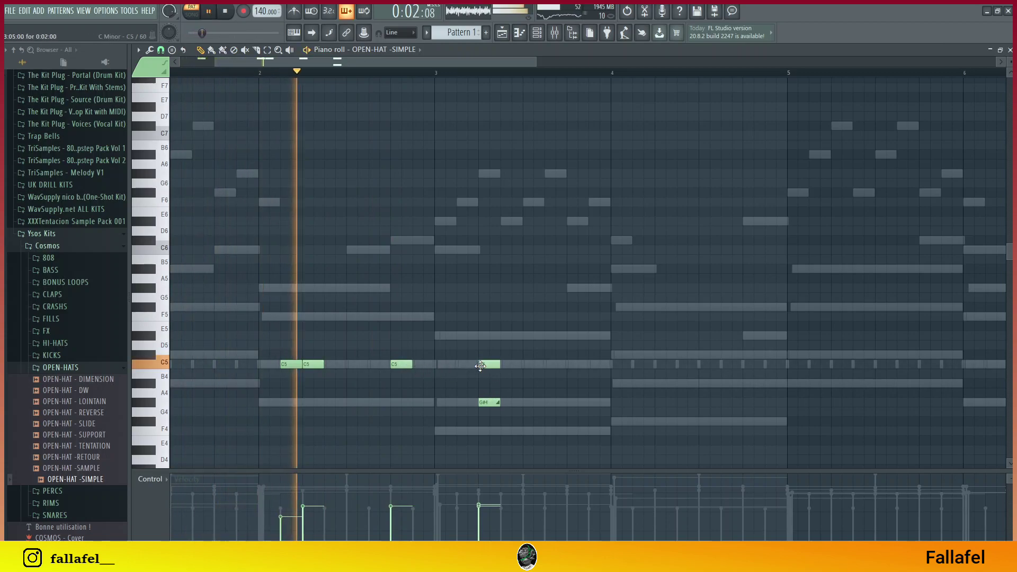
drag(499, 364, 515, 365)
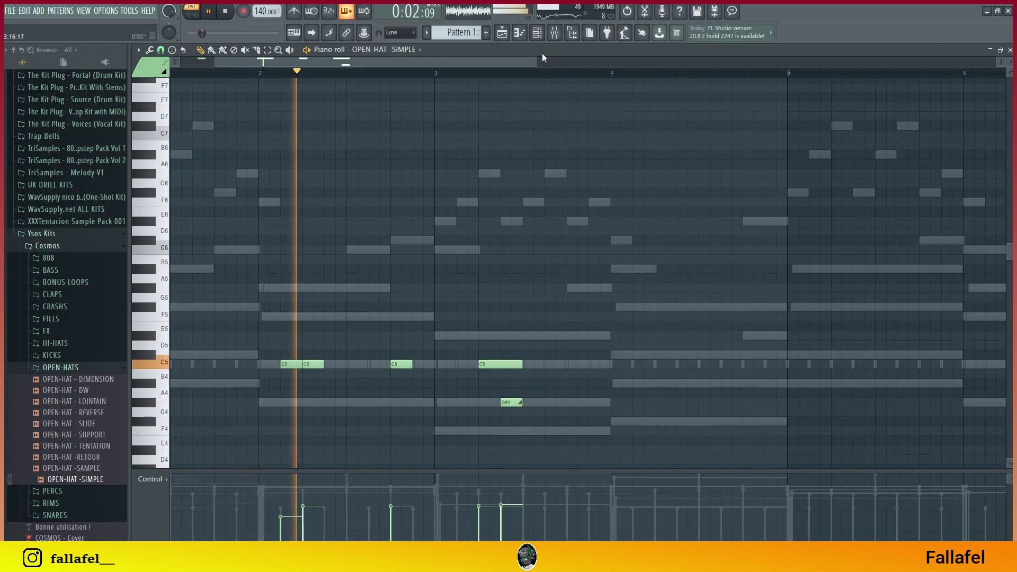
Program SNARE - INTER hits on steps 11 and 15 of bar 1 and repeat them in bar 3.
drag(536, 64, 658, 105)
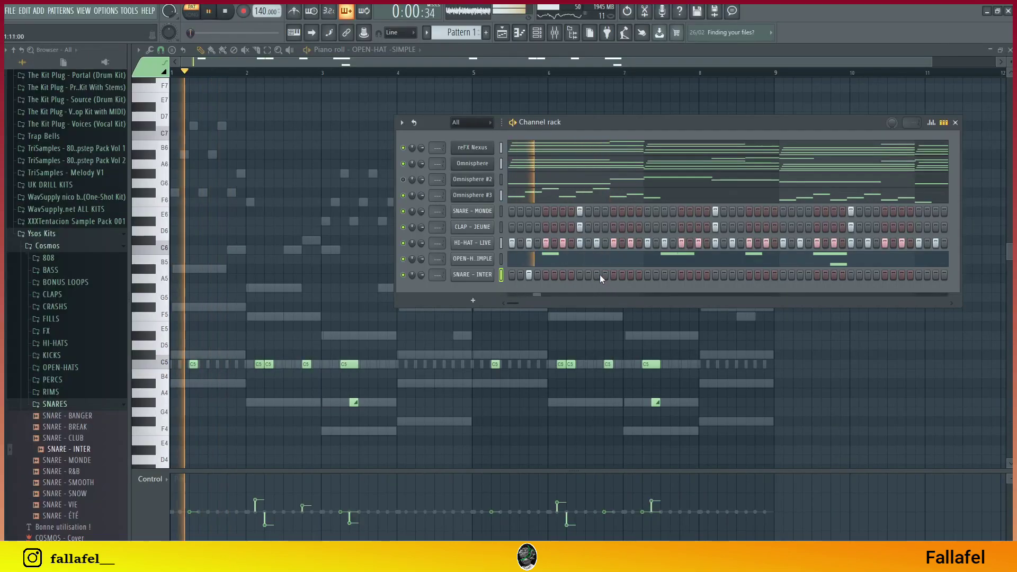
click(597, 274)
click(631, 275)
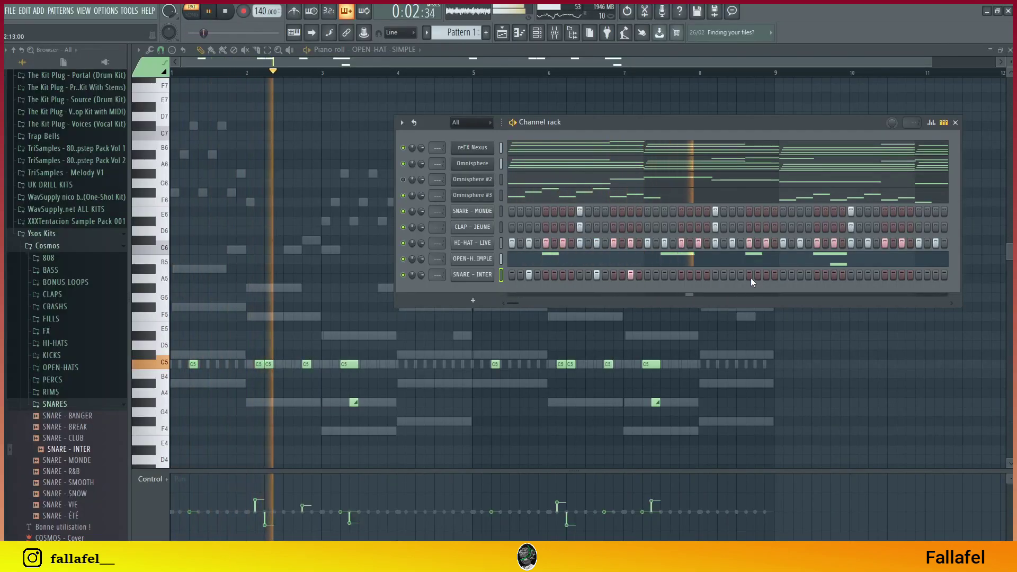
click(801, 276)
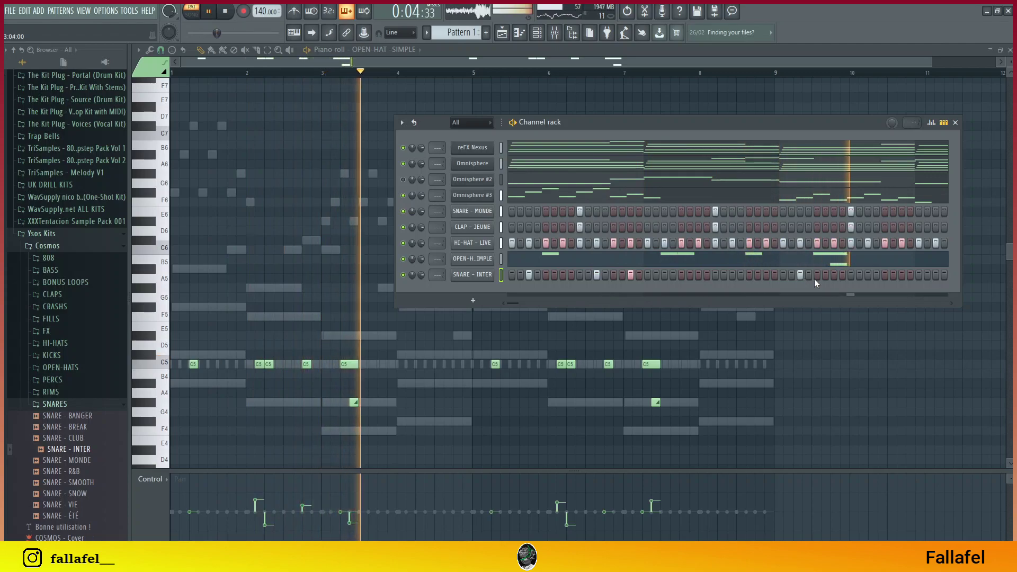
mouse_move(520, 300)
mouse_down()
mouse_move(535, 301)
mouse_move(526, 301)
mouse_up()
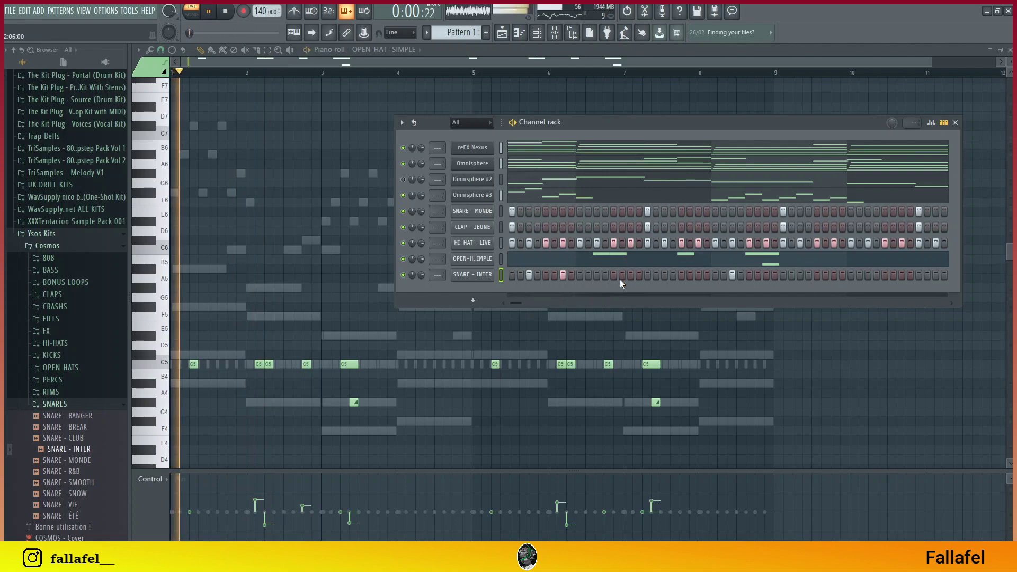
click(635, 276)
key(space)
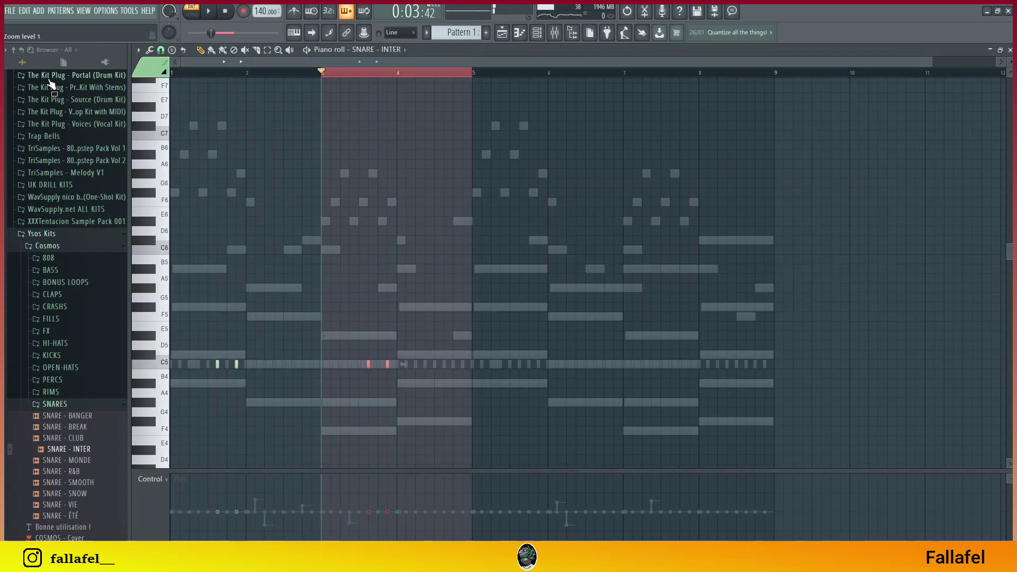
click(354, 78)
key(space)
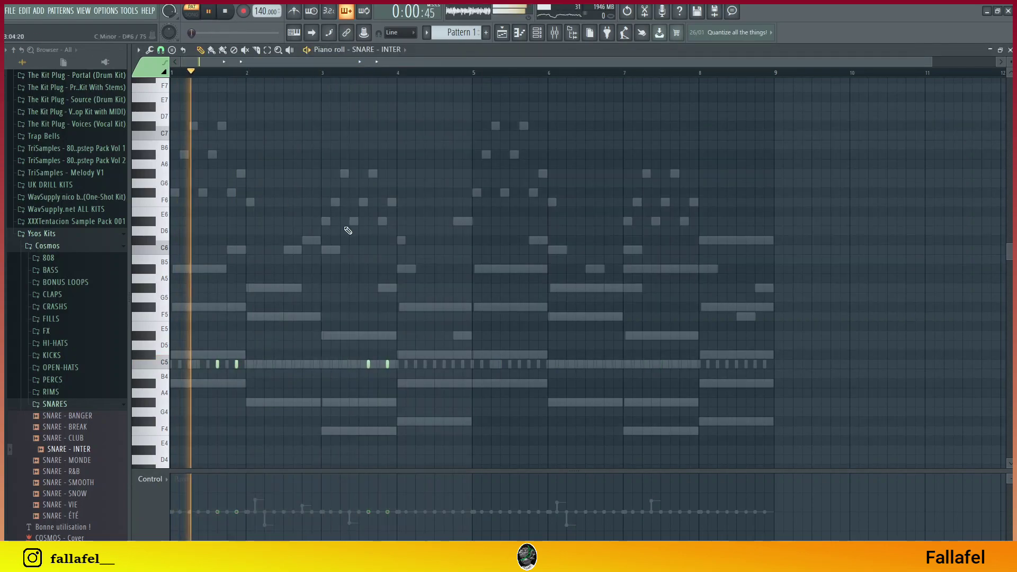
Repeat the SNARE - INTER hits in bars 5 and 7 and switch the piano roll's control lane to note velocity.
click(154, 479)
key(Escape)
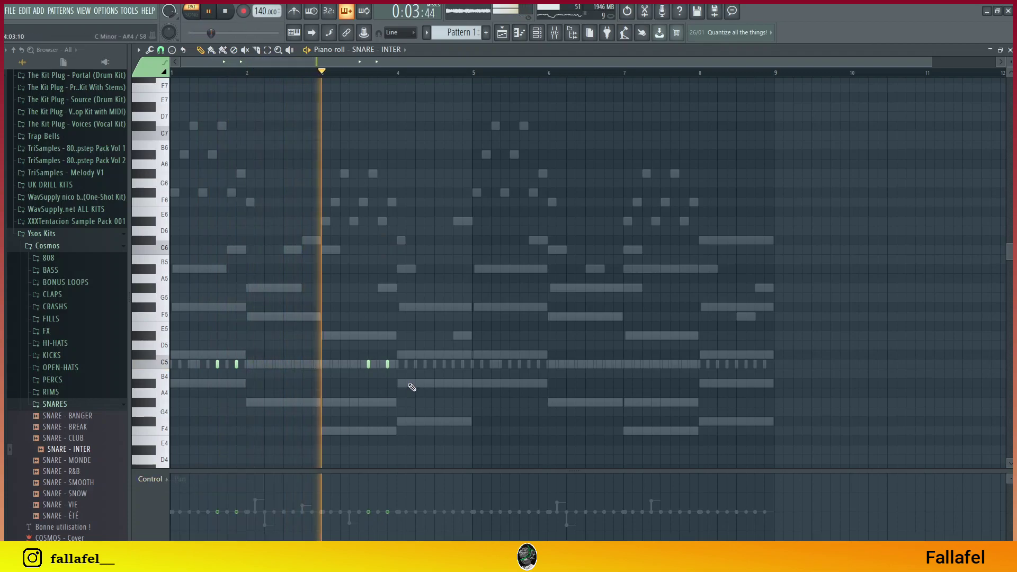
click(152, 479)
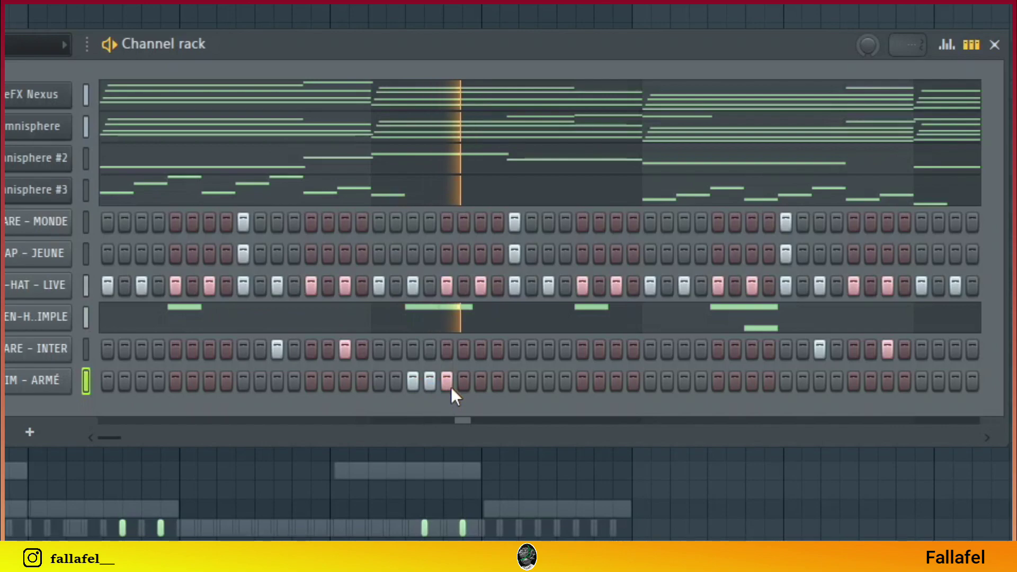
Program RIM - ARMÉ hits on steps 3, 4, 5 and 7 of bar 2 and open the channel's piano roll.
click(483, 385)
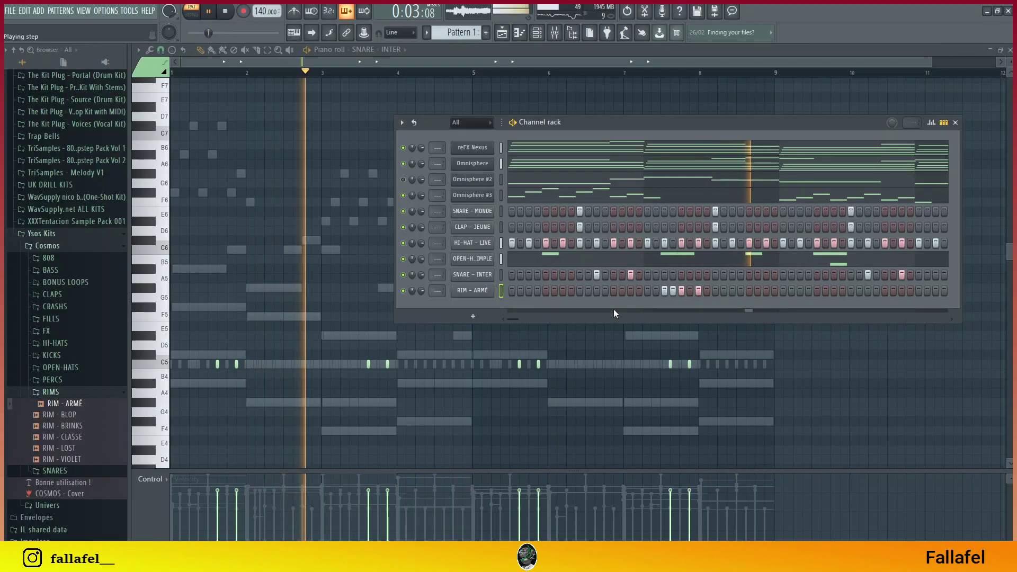
right_click(67, 379)
click(504, 291)
key(space)
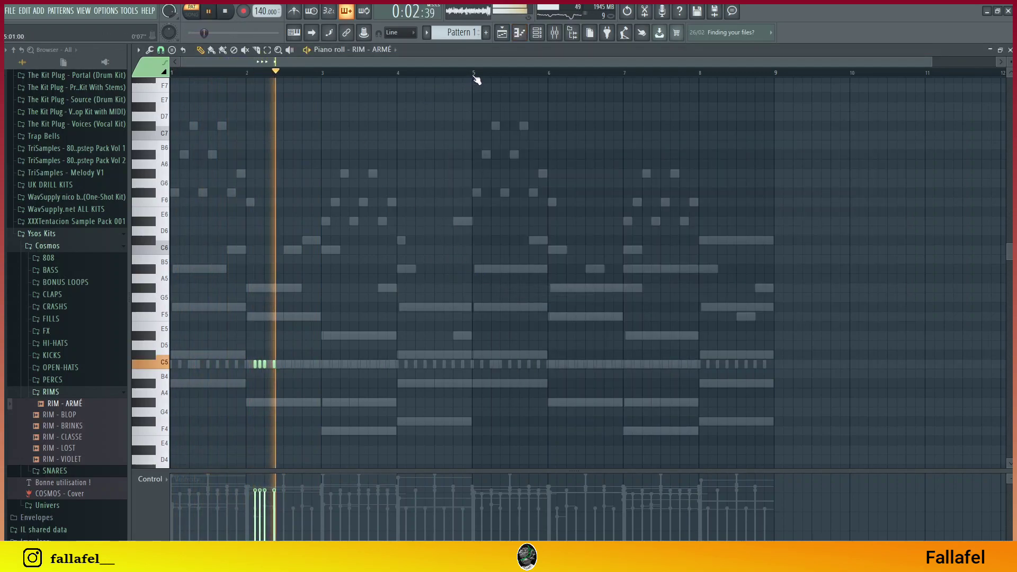
Duplicate the first four bars of RIM - ARMÉ and repeat the PERC - VINYLE hit in bars 2, 4, 6 and 8.
drag(473, 75, 45, 142)
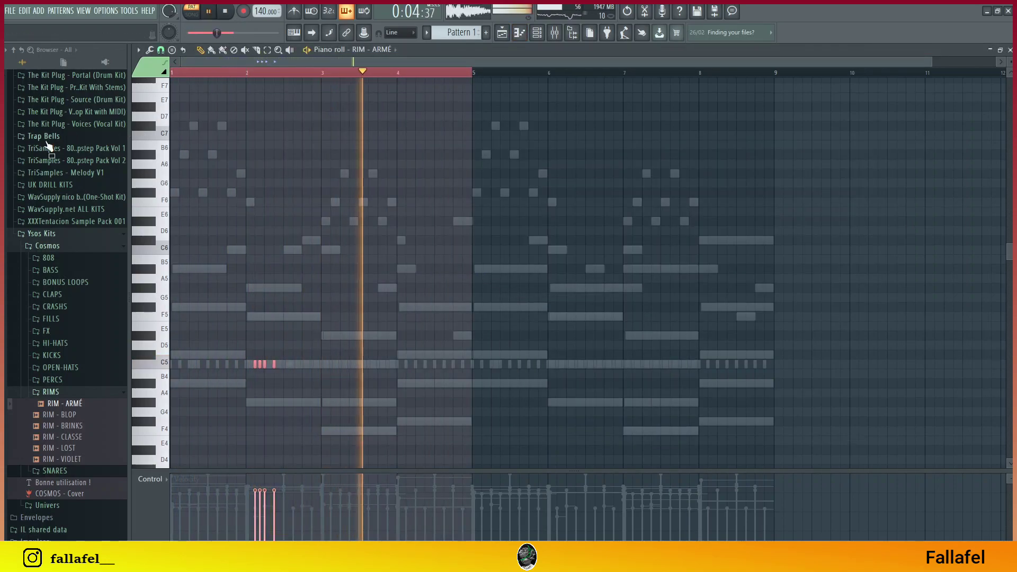
key(ctrl+b)
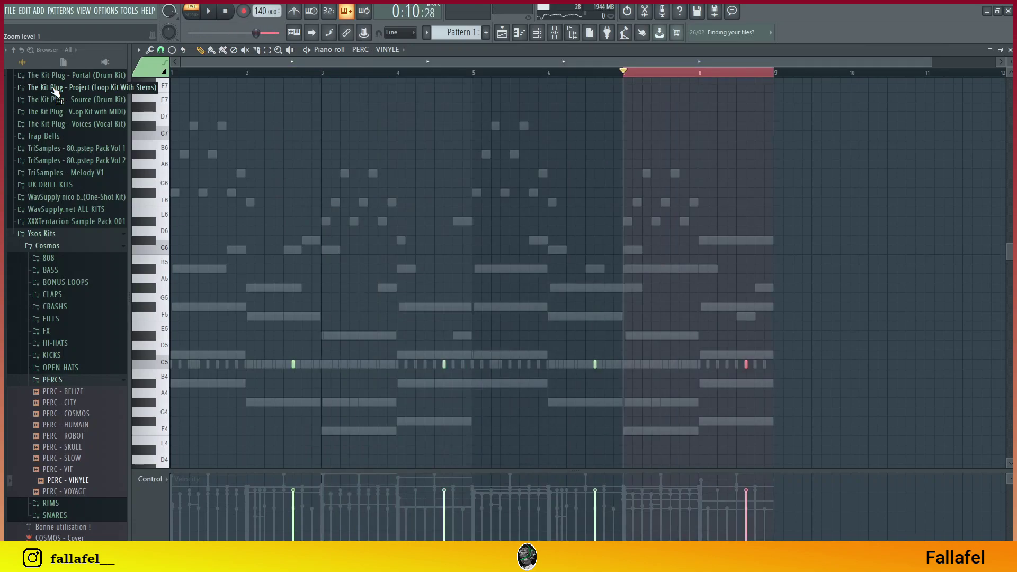
click(568, 76)
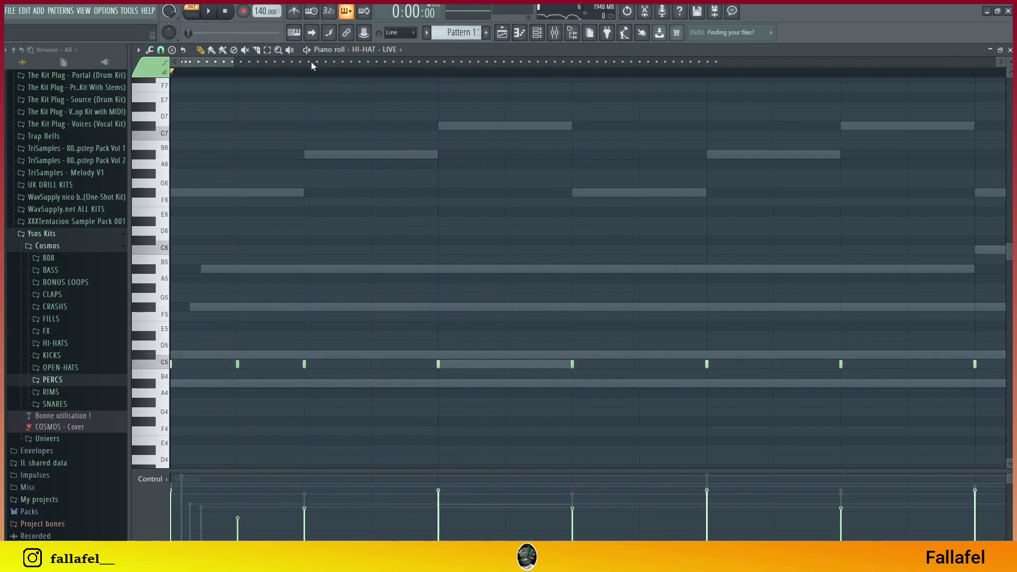
Add an extra HI-HAT - LIVE note at 1:06:00 and a fast roll at the end of bar 1 with rising velocities.
drag(231, 63, 370, 62)
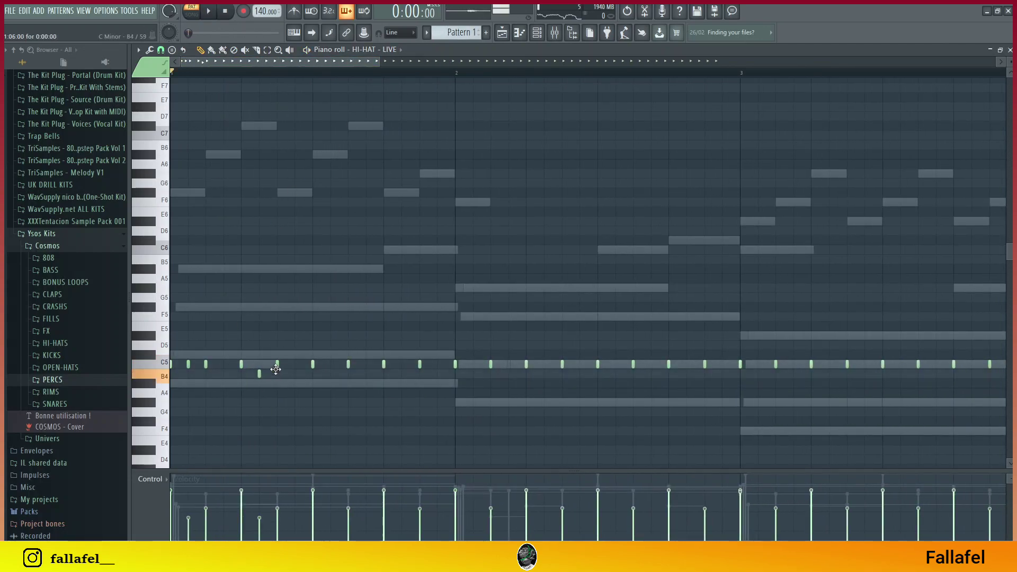
key(space)
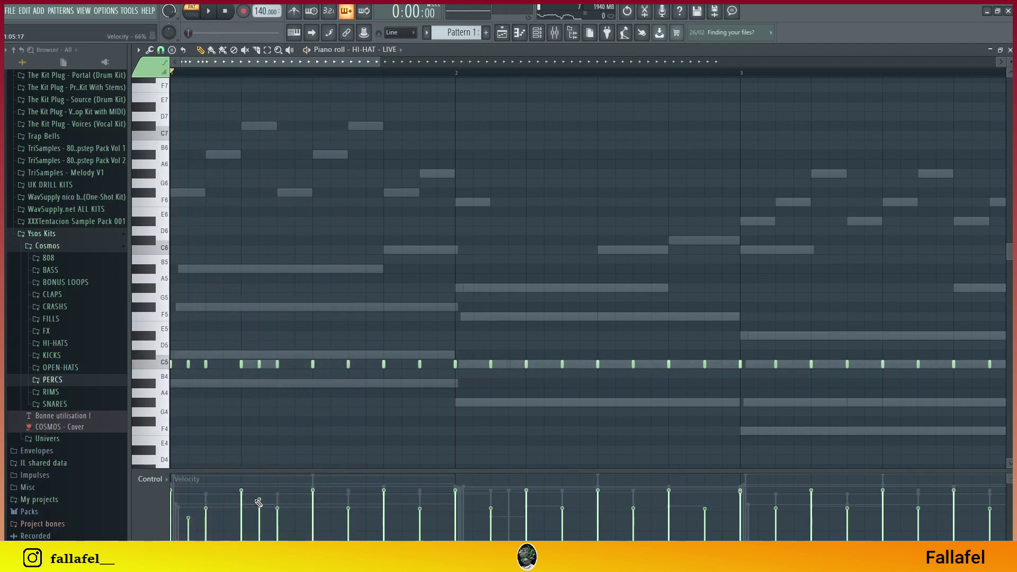
click(160, 50)
click(183, 121)
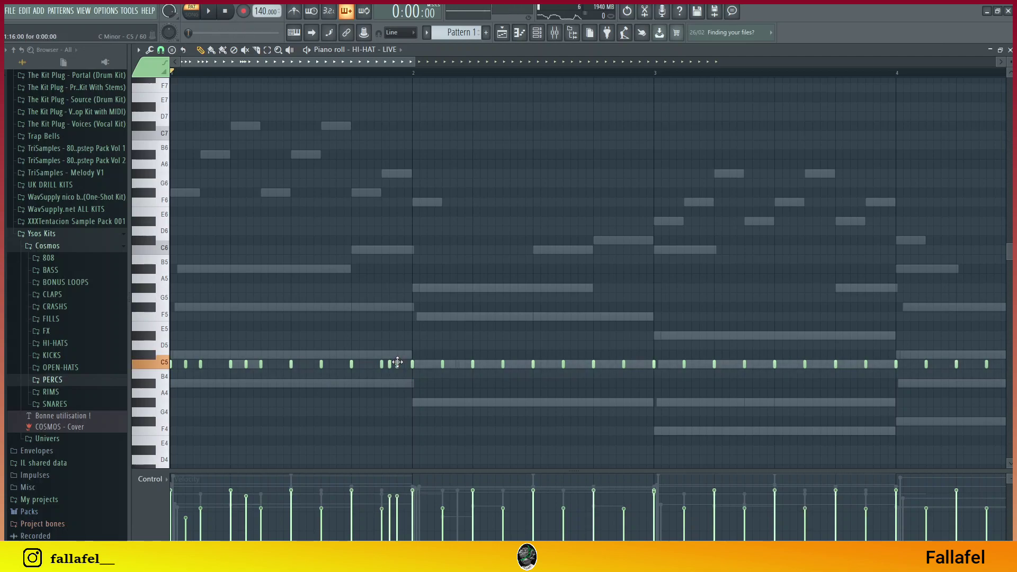
key(space)
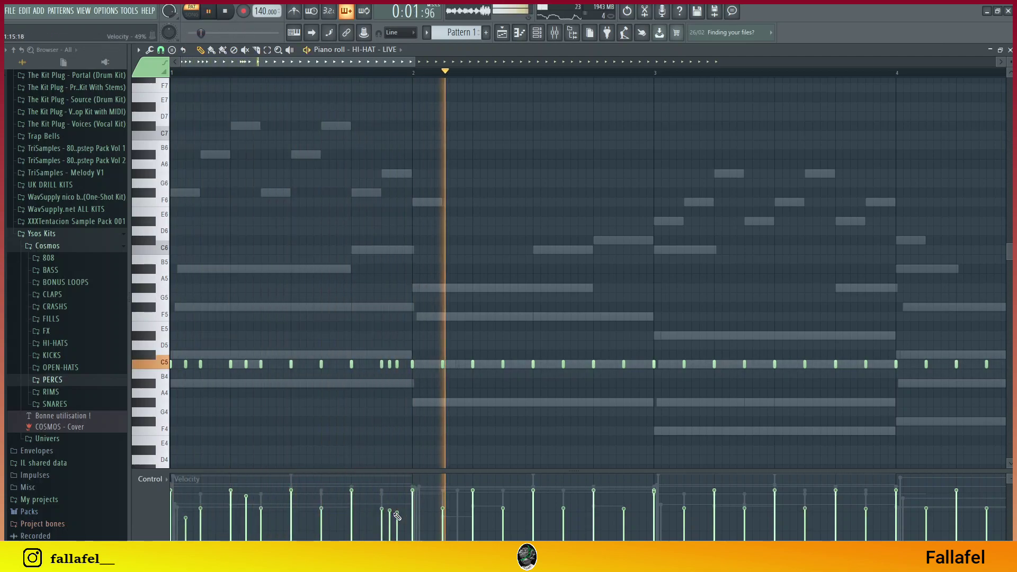
key(space)
Add a four-note A4 hi-hat roll in the first half of bar 3 and give its notes rising velocities.
click(454, 391)
click(647, 391)
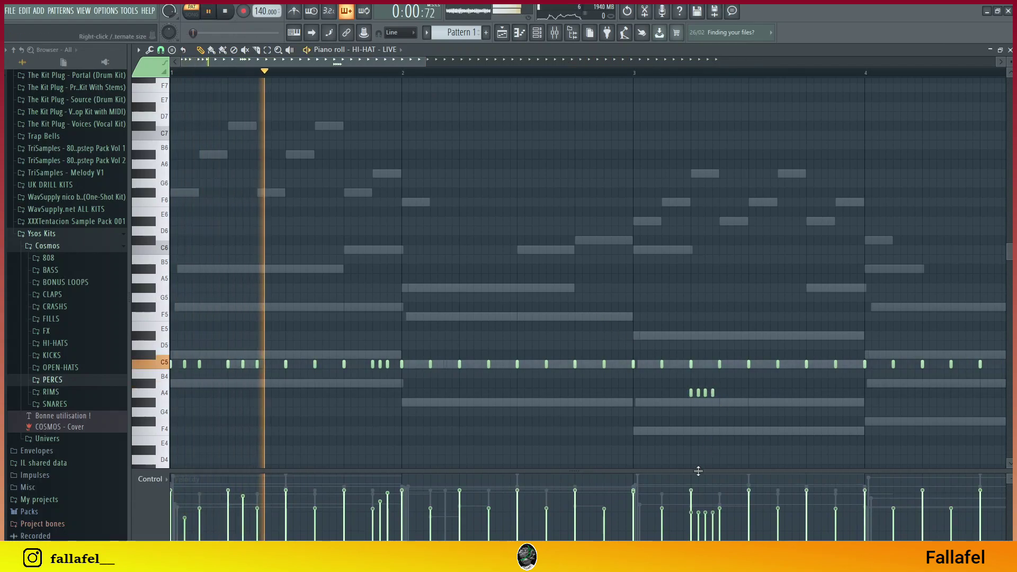
drag(695, 521, 723, 504)
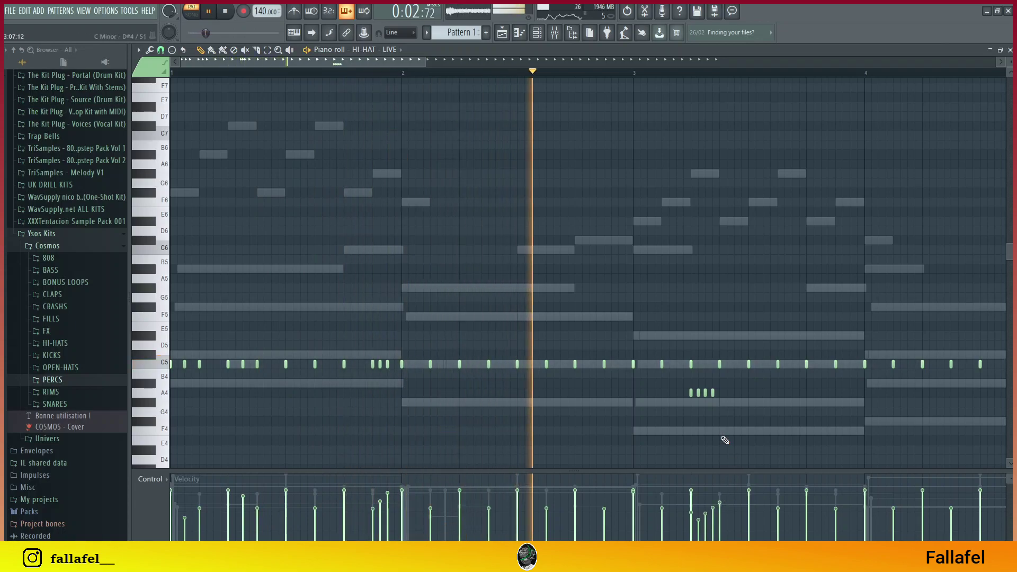
key(space)
Add an F5 hi-hat roll in the second half of bar 3 and duplicate bars 1 to 4 into bars 5 to 8.
drag(430, 59, 499, 69)
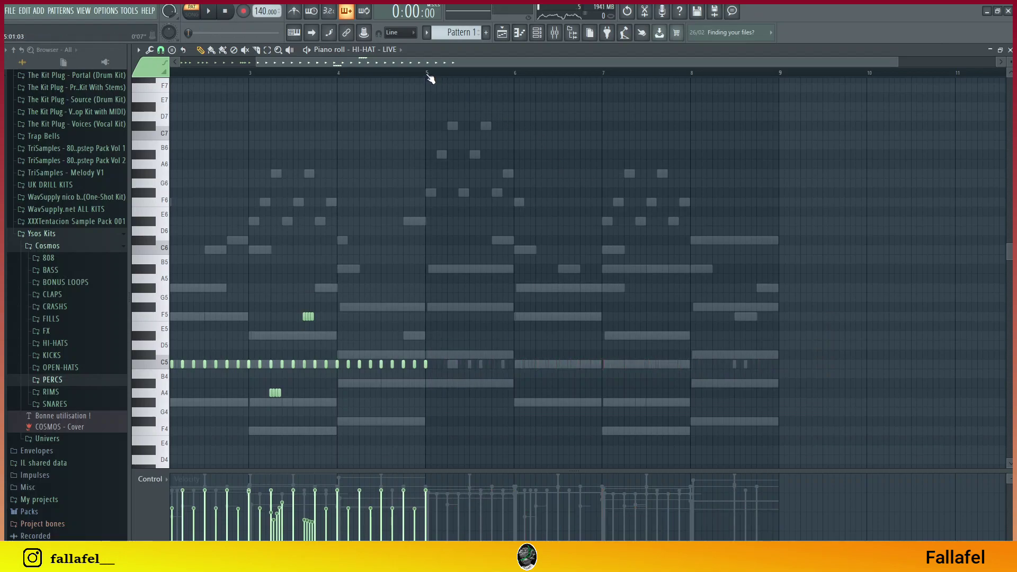
drag(427, 77, 6, 86)
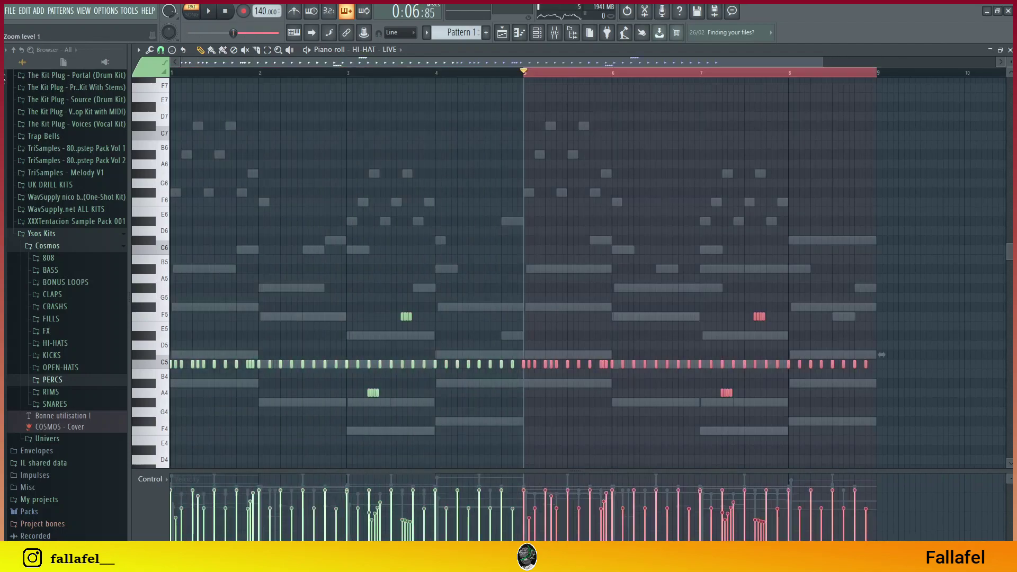
Rework the opening of the 808 - CHARBON line into a long A#5 note followed by three G#5 notes ending at bar 3.
click(200, 275)
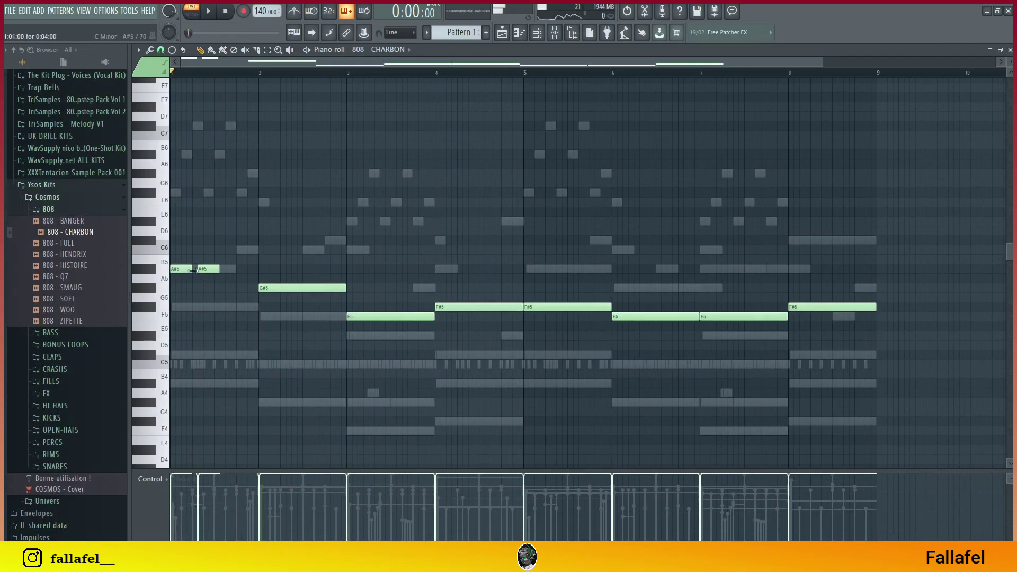
key(space)
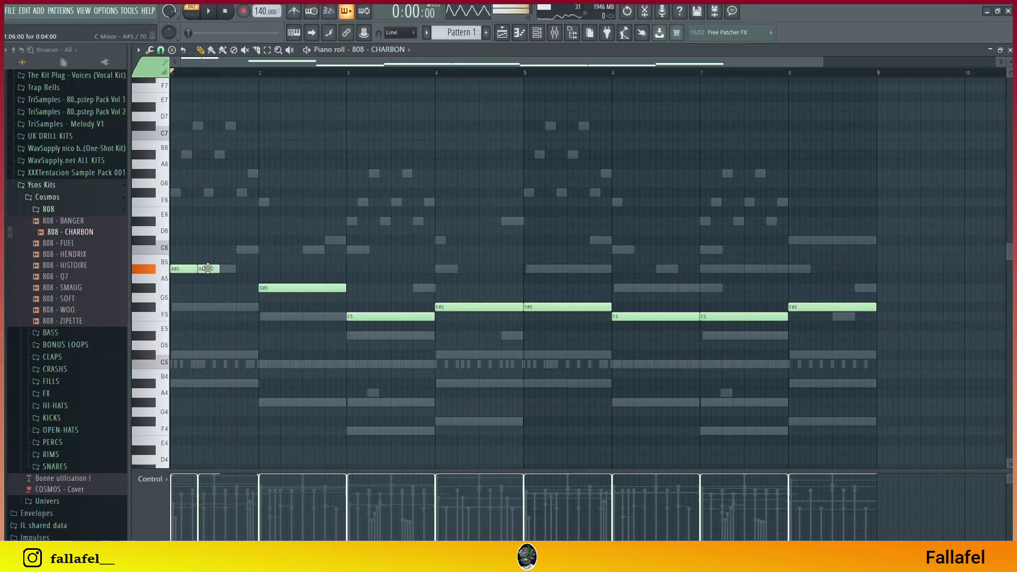
key(space)
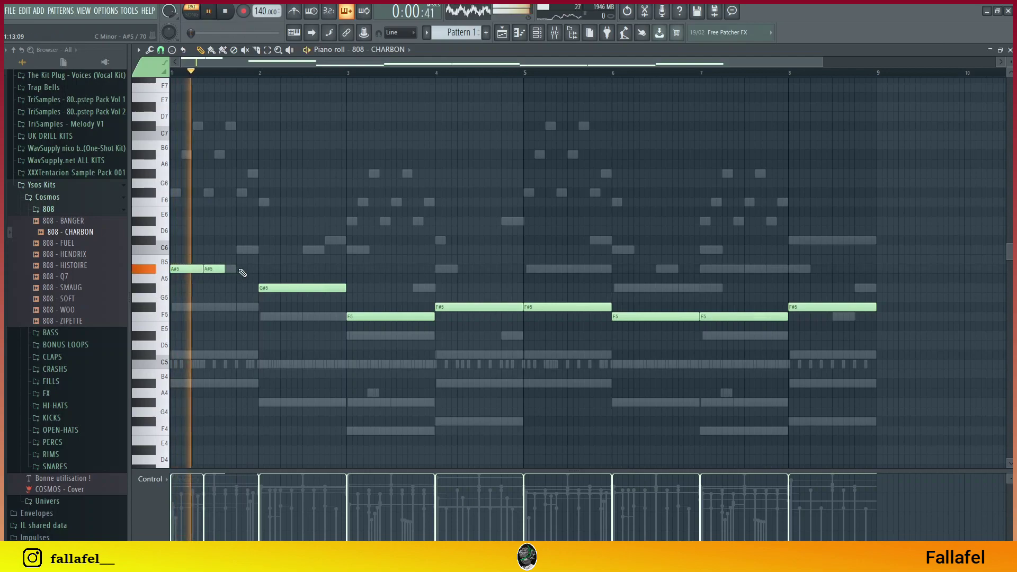
key(space)
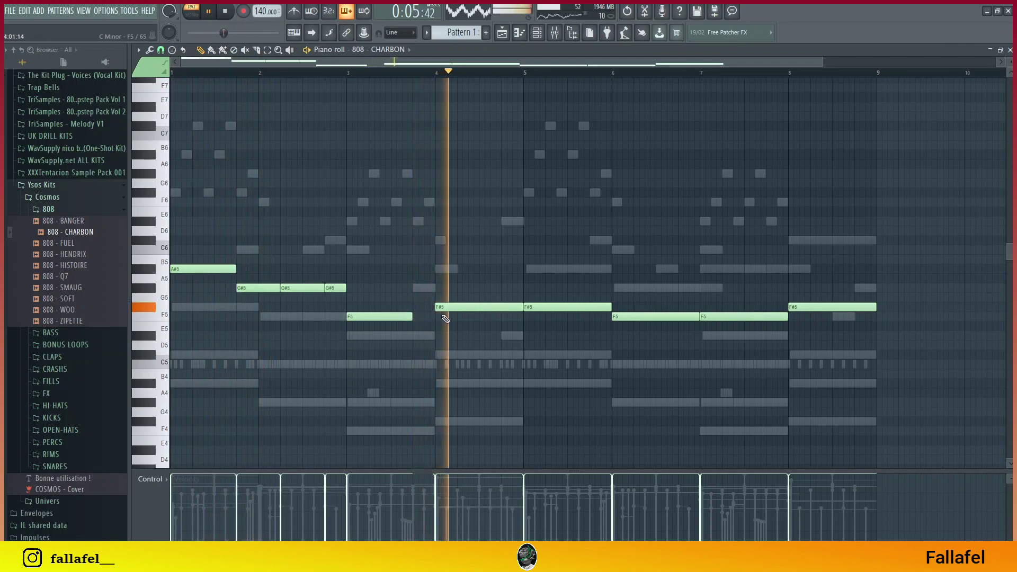
Start the 808's first F#5 note before bar 4 and lengthen the second A#5 note in bar 5.
drag(442, 308, 420, 307)
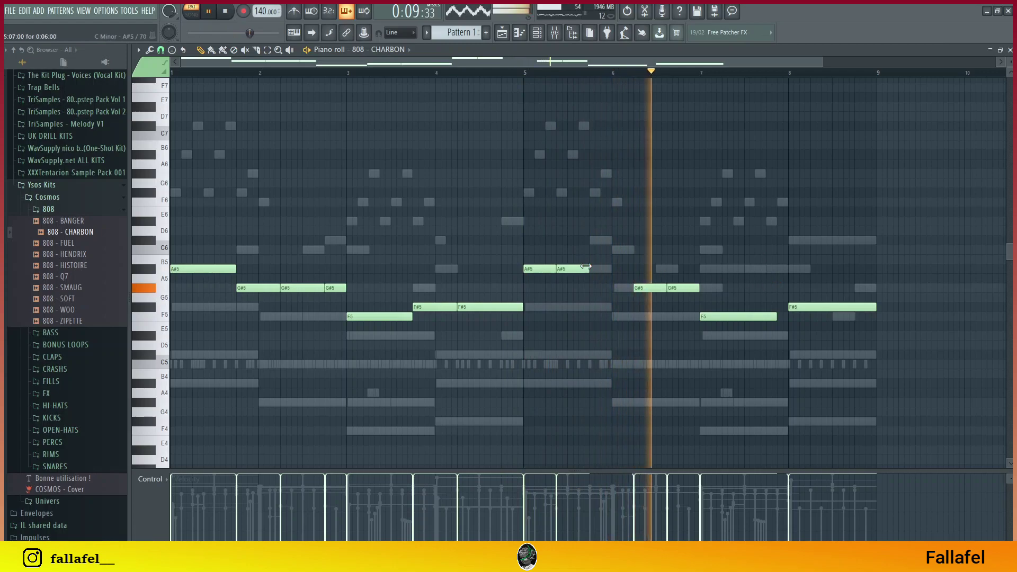
drag(587, 267, 608, 270)
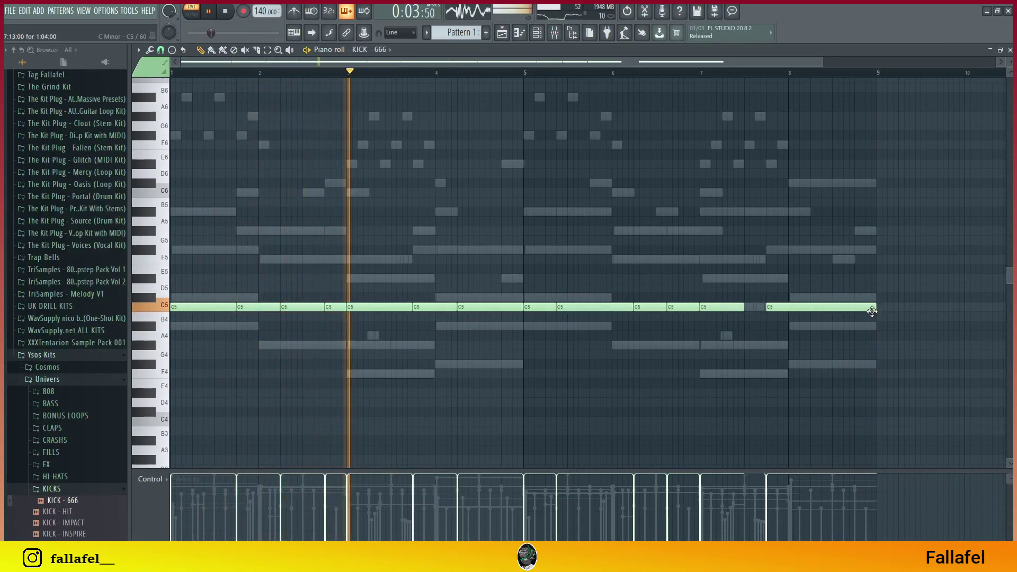
Shorten the last KICK - 666 note and place another C5 kick after it in bar 8.
mouse_move(875, 306)
mouse_down()
mouse_move(832, 300)
mouse_move(874, 304)
mouse_up()
click(835, 306)
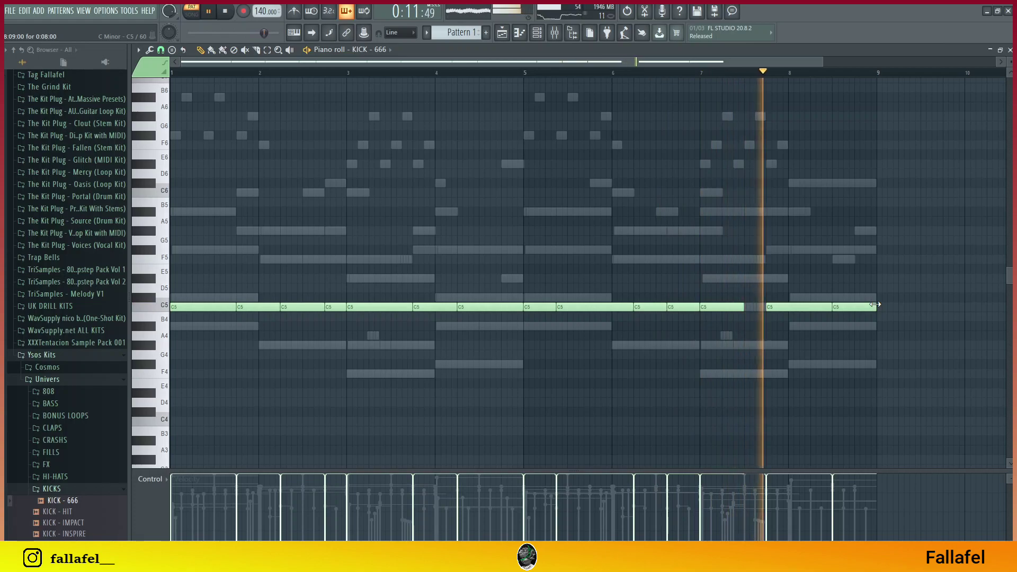
key(space)
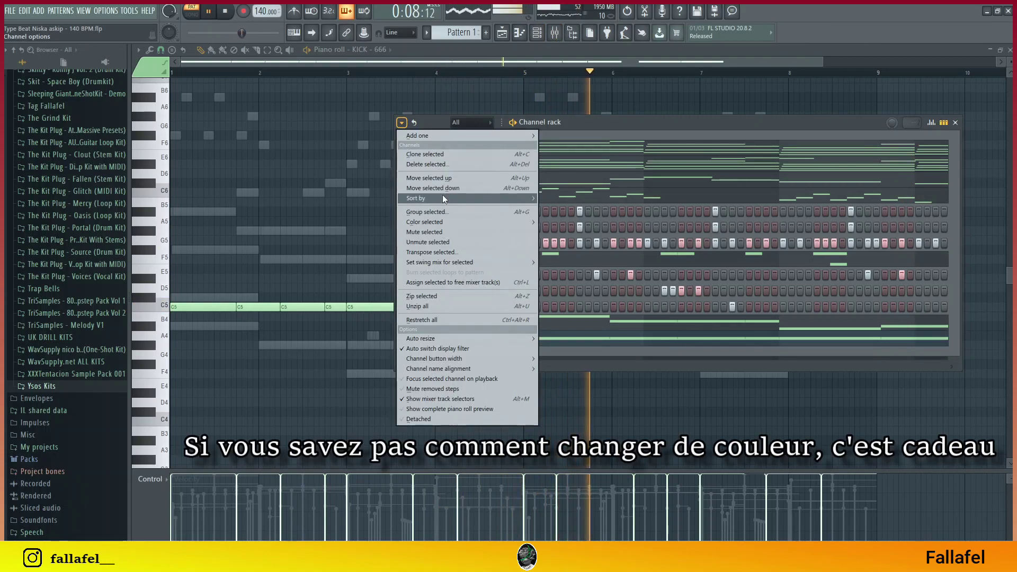
Start a gradient colouring for all selected channels and set its first colour to cadet blue #62A3AB.
mouse_move(444, 222)
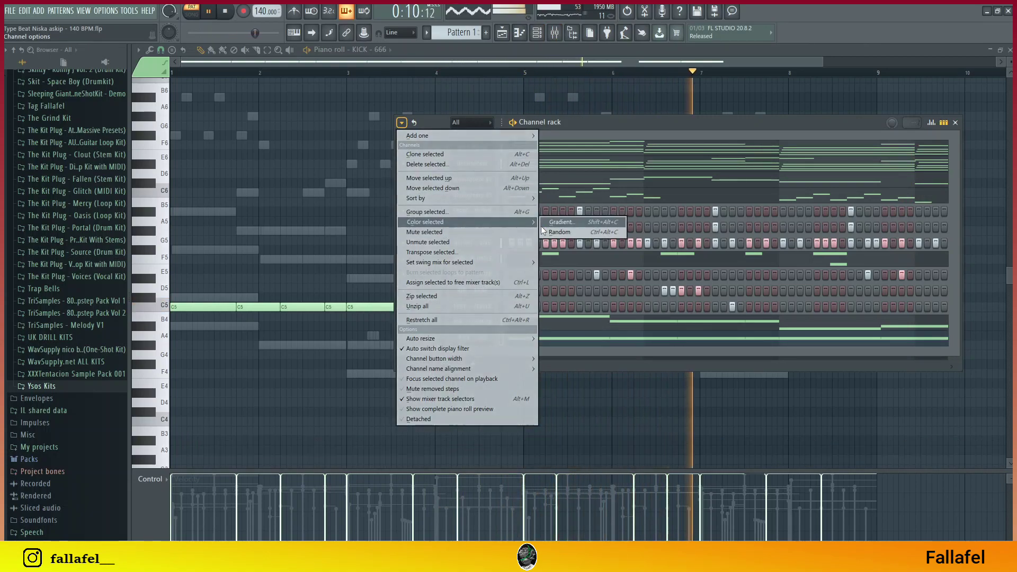
click(560, 222)
click(749, 230)
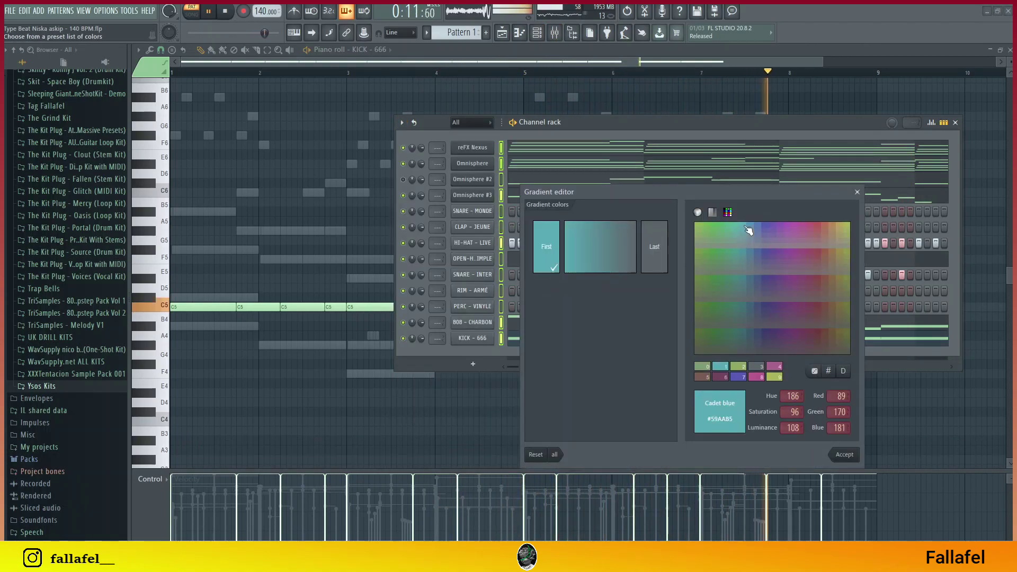
click(824, 256)
click(733, 229)
click(744, 256)
click(744, 237)
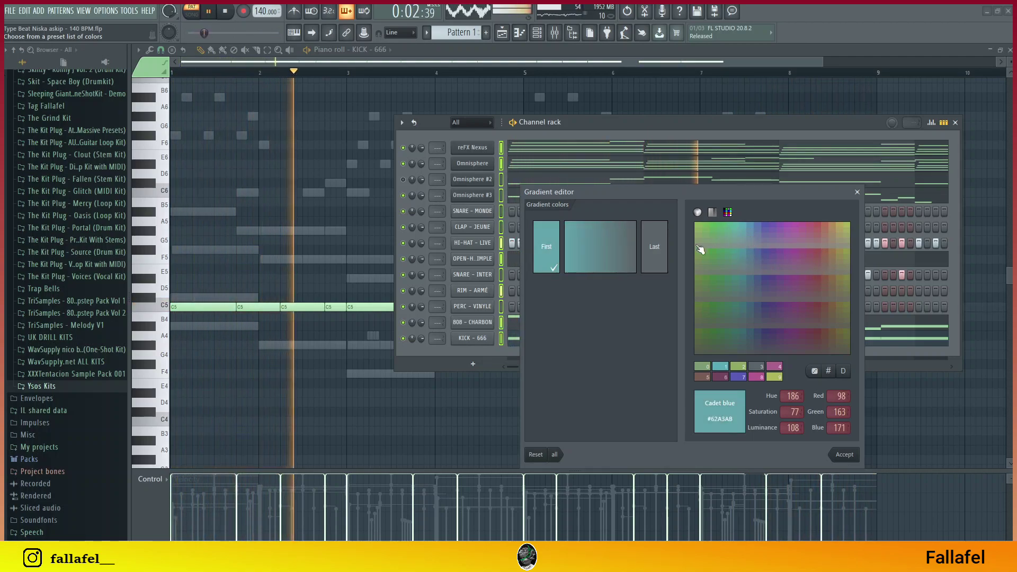
Set the gradient's last colour to pale violet red #9A4D65 and apply the gradient to the channels.
click(657, 245)
click(798, 328)
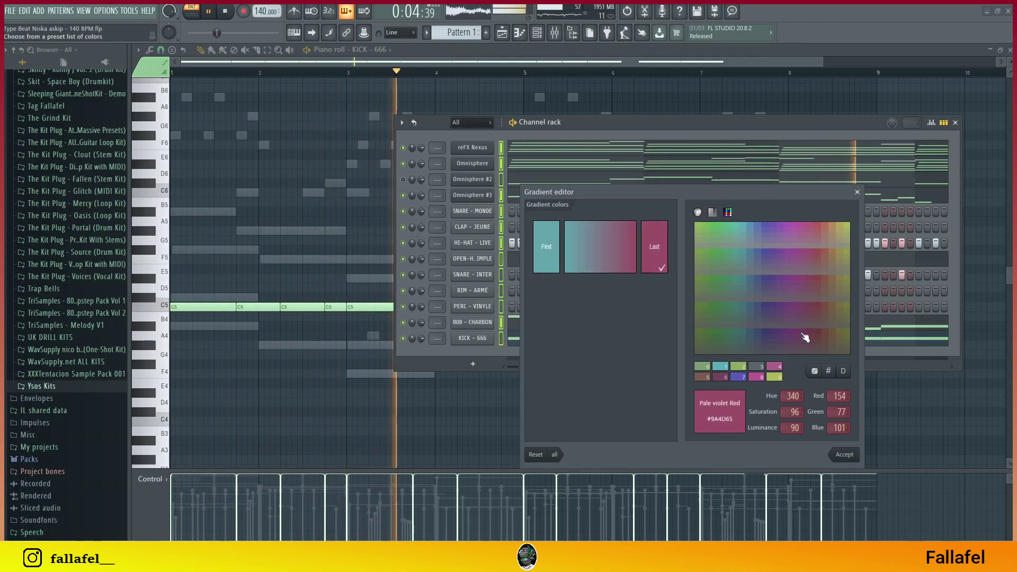
click(840, 455)
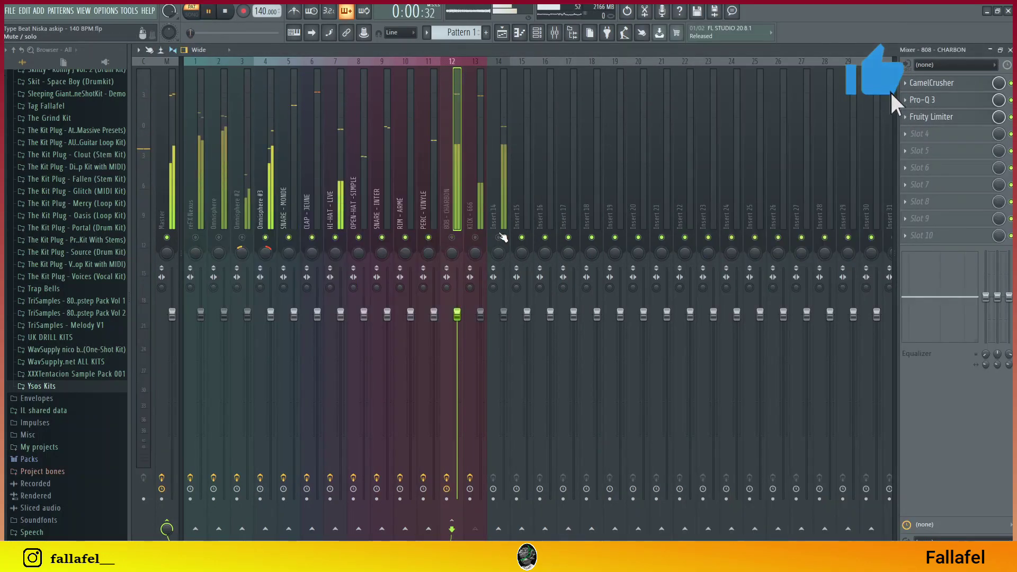
click(890, 91)
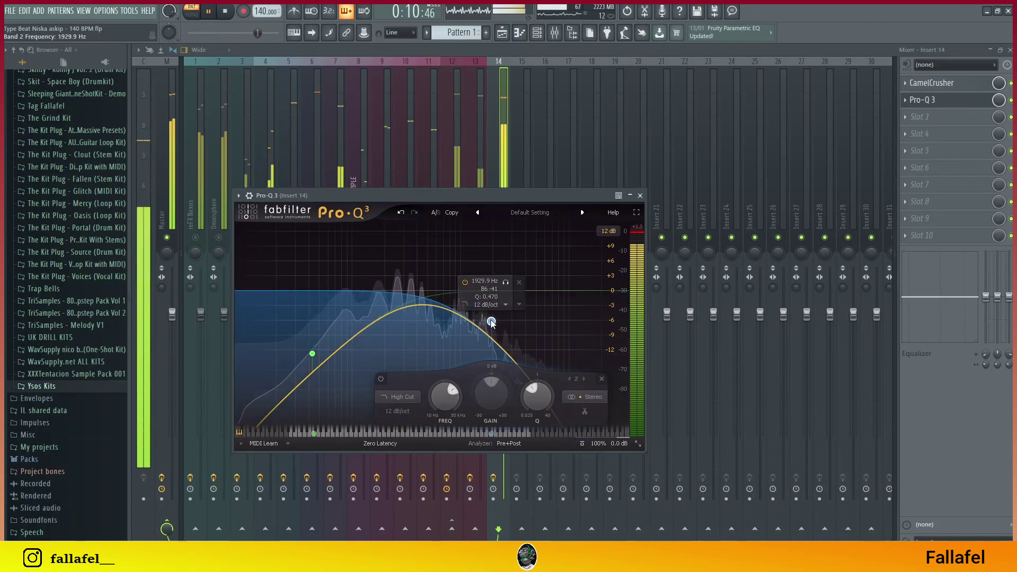